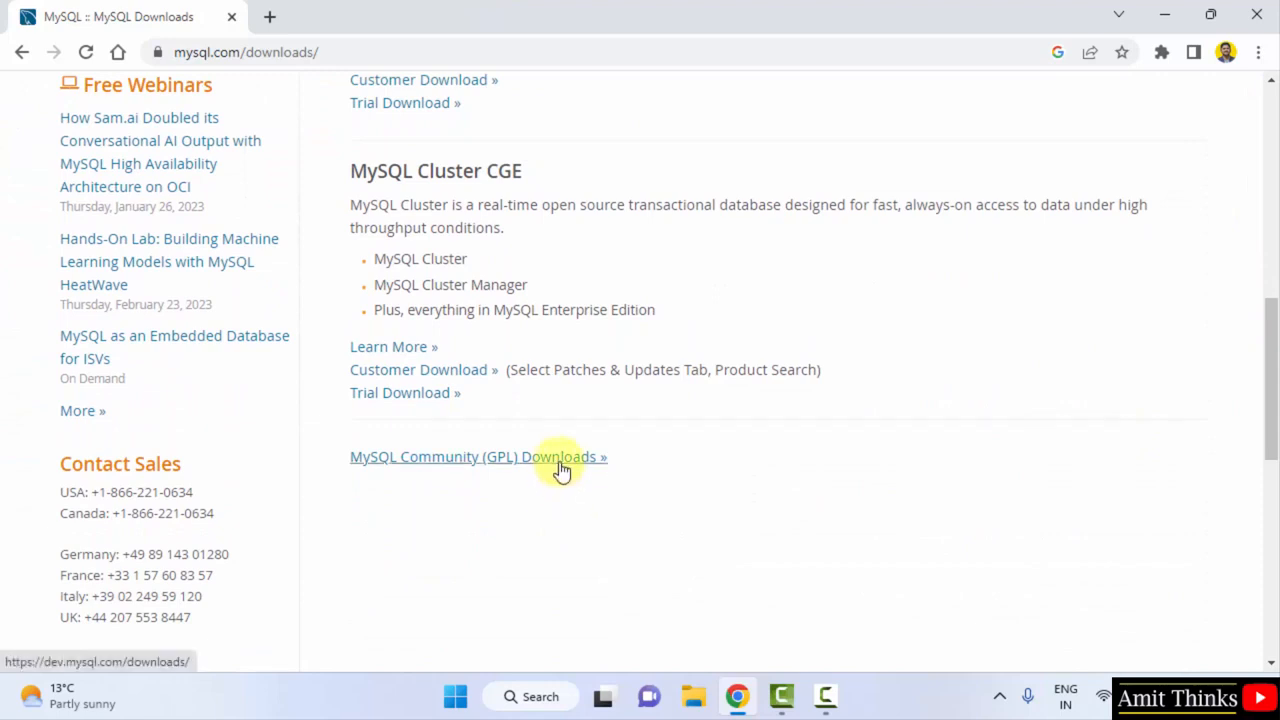
# Follow the 'MySQL Community (GPL) Downloads »' link at the bottom of mysql.com/downloads
pyautogui.click(560, 462)
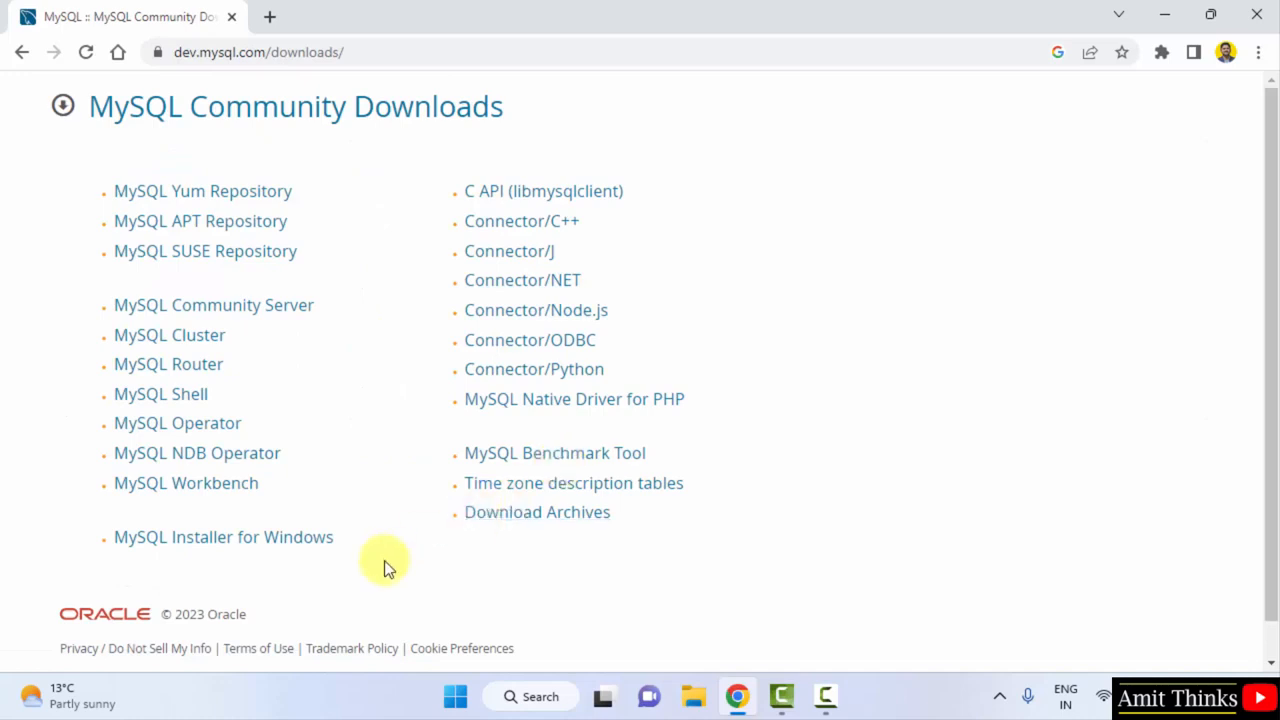
# Open MySQL Installer for Windows and review the 8.0.32 rows, including the 437.3M installer
pyautogui.click(310, 540)
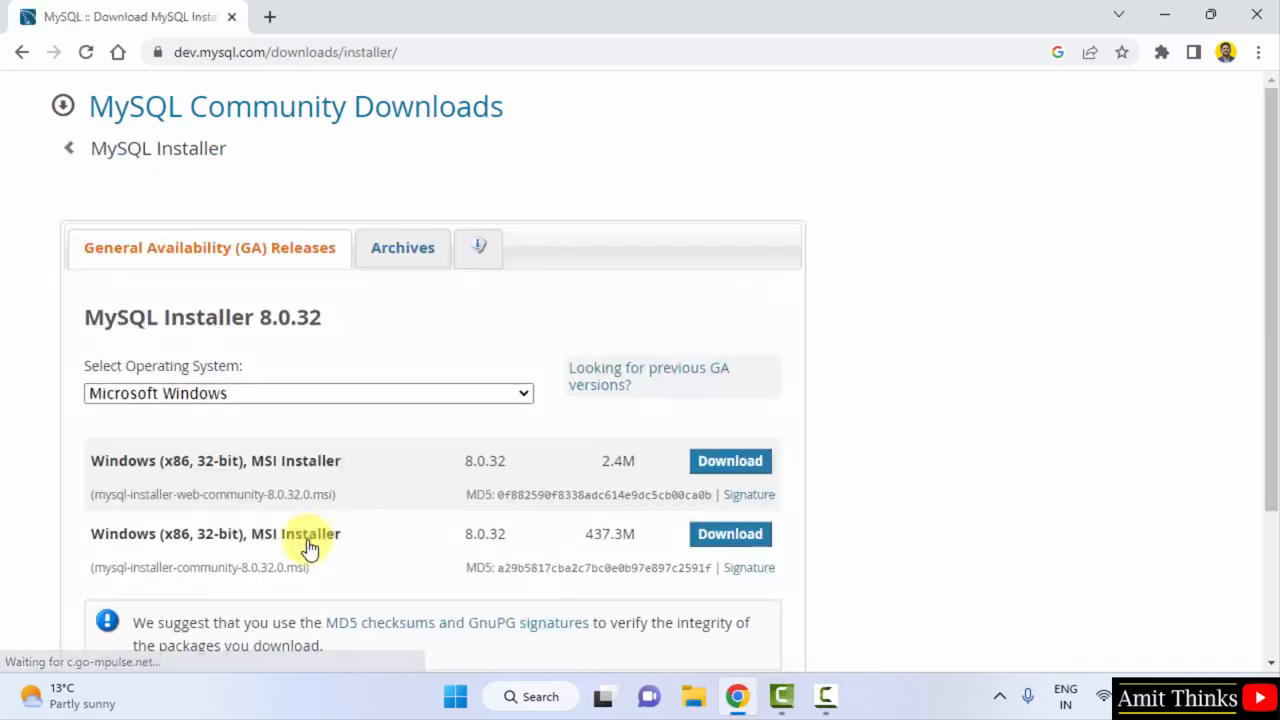
pyautogui.tripleClick(214, 322)
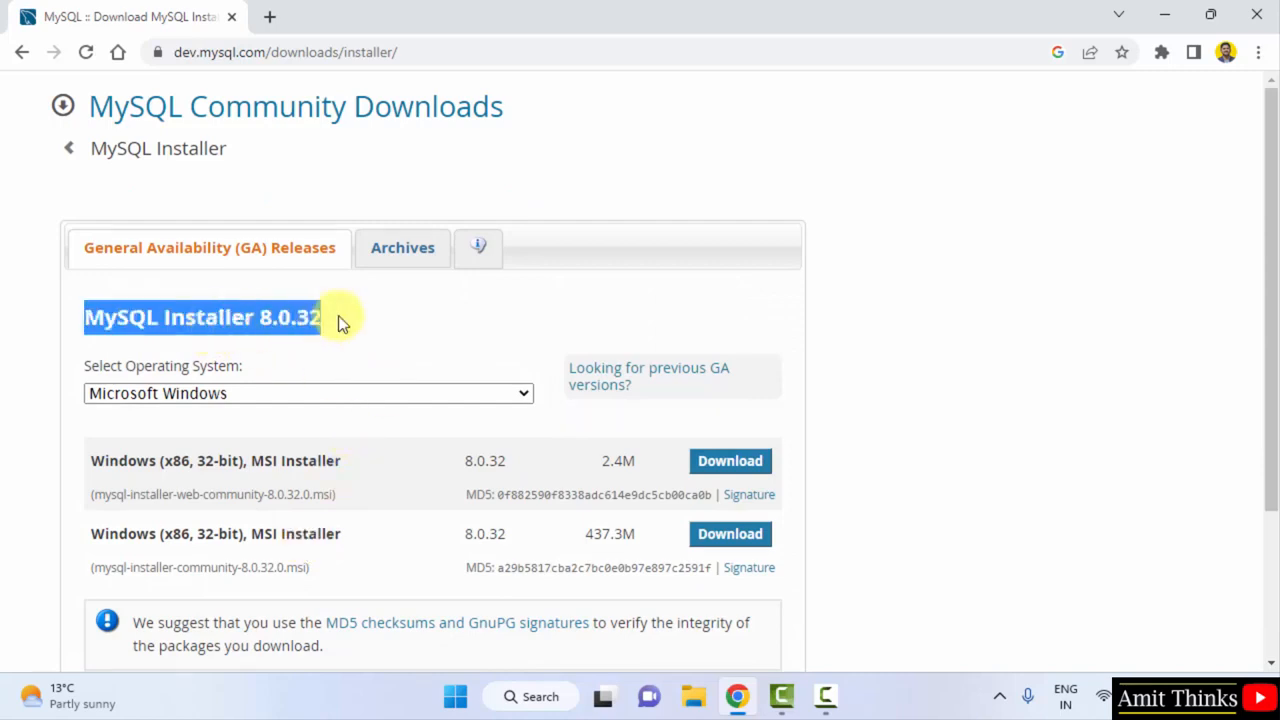
pyautogui.click(413, 322)
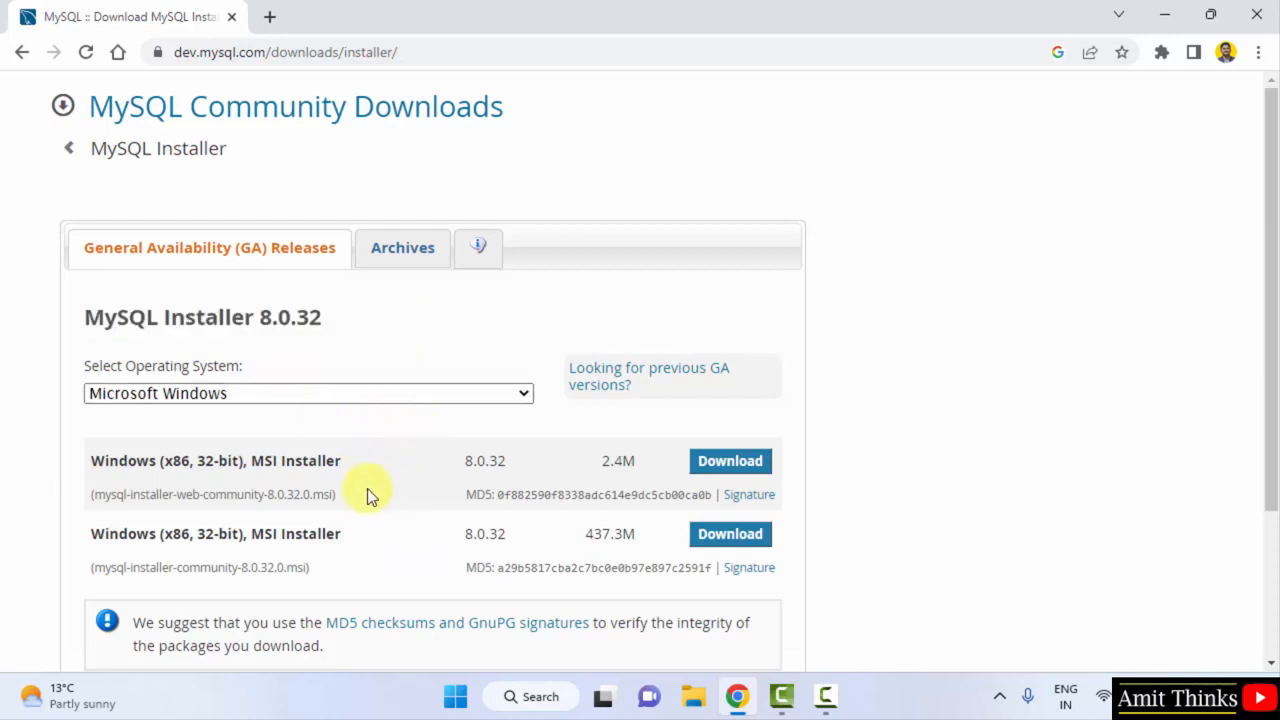
pyautogui.moveTo(92, 534); pyautogui.dragTo(326, 540)
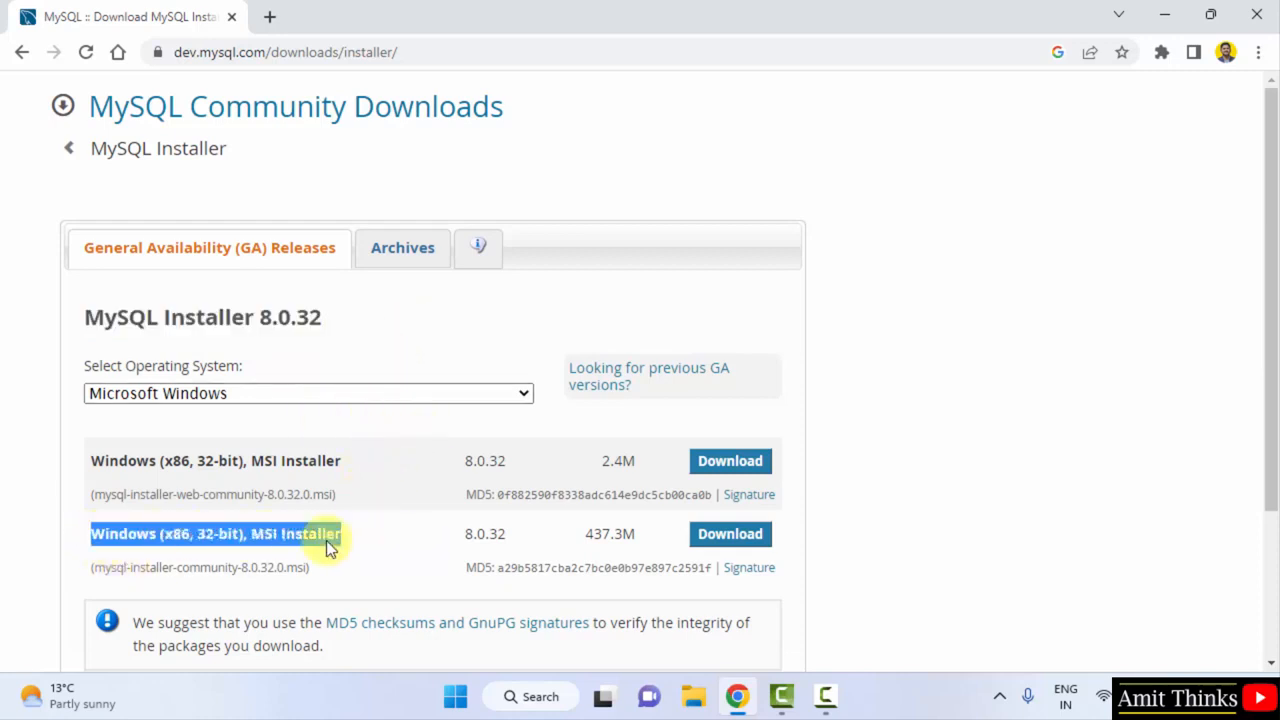
pyautogui.click(220, 546)
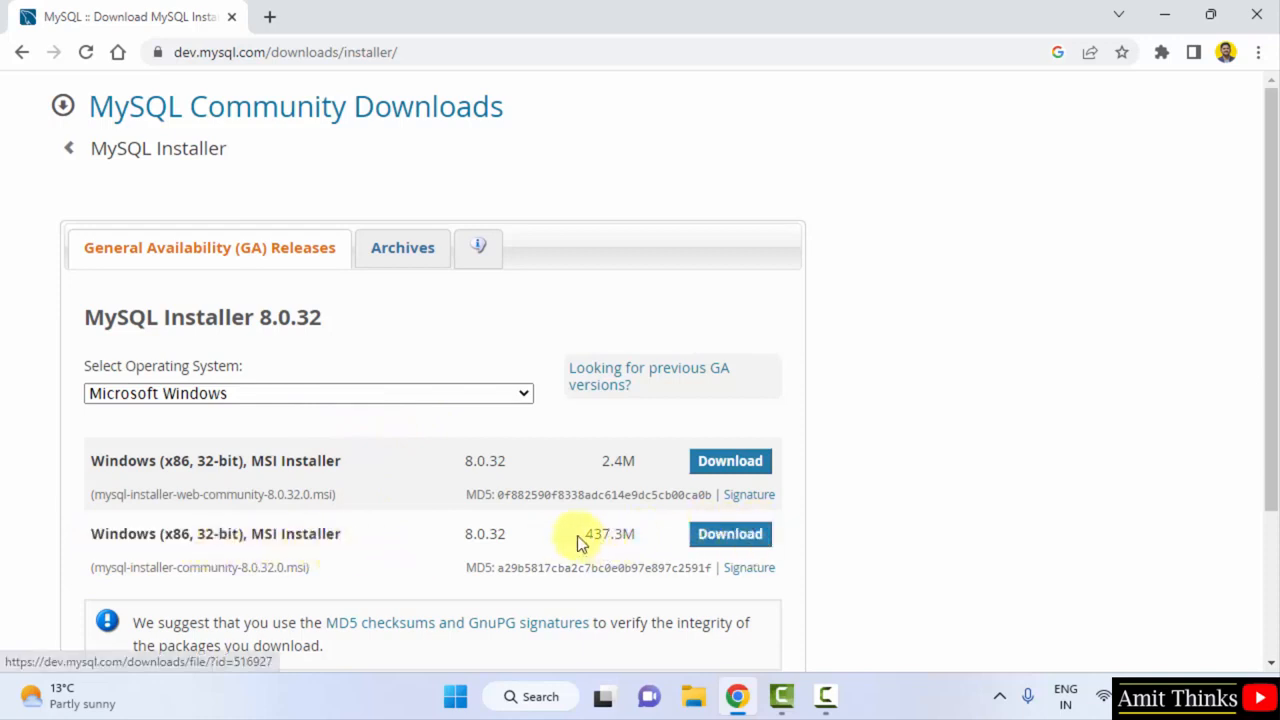
pyautogui.moveTo(585, 534); pyautogui.dragTo(643, 534)
pyautogui.click(697, 538)
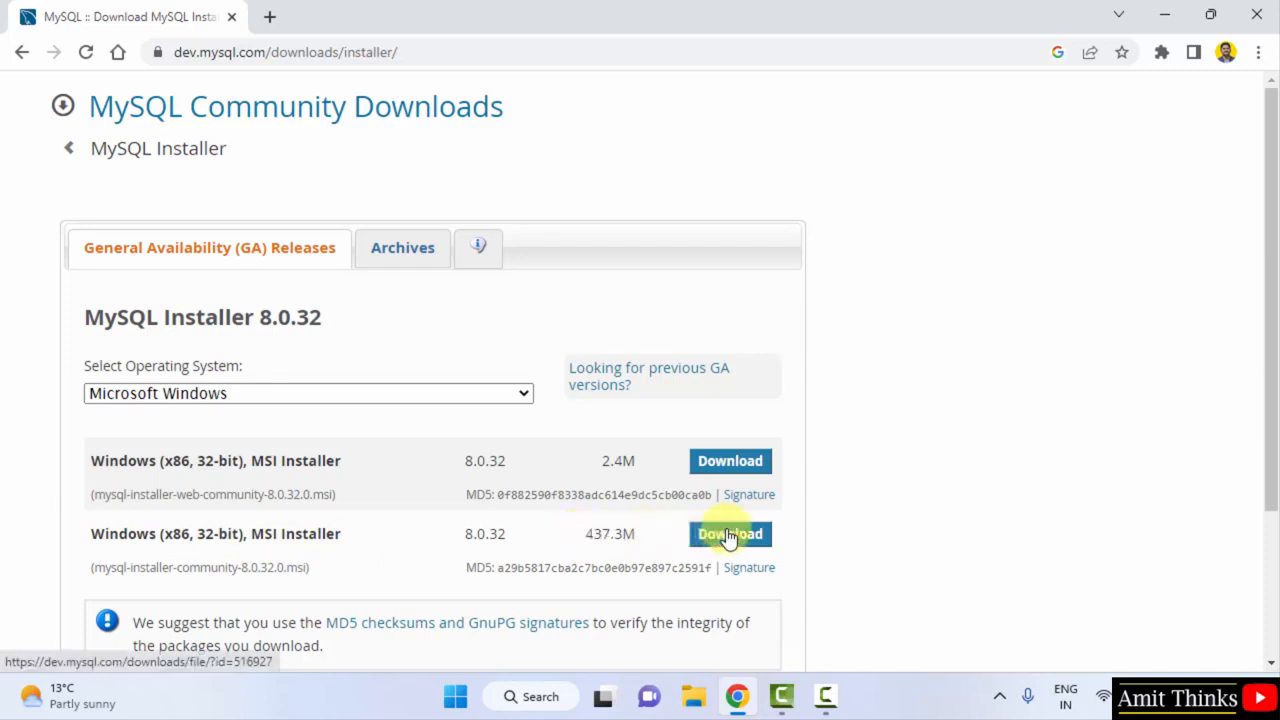
# Download the 437.3M installer MSI without an Oracle account, launch it, and minimize Chrome
pyautogui.click(728, 538)
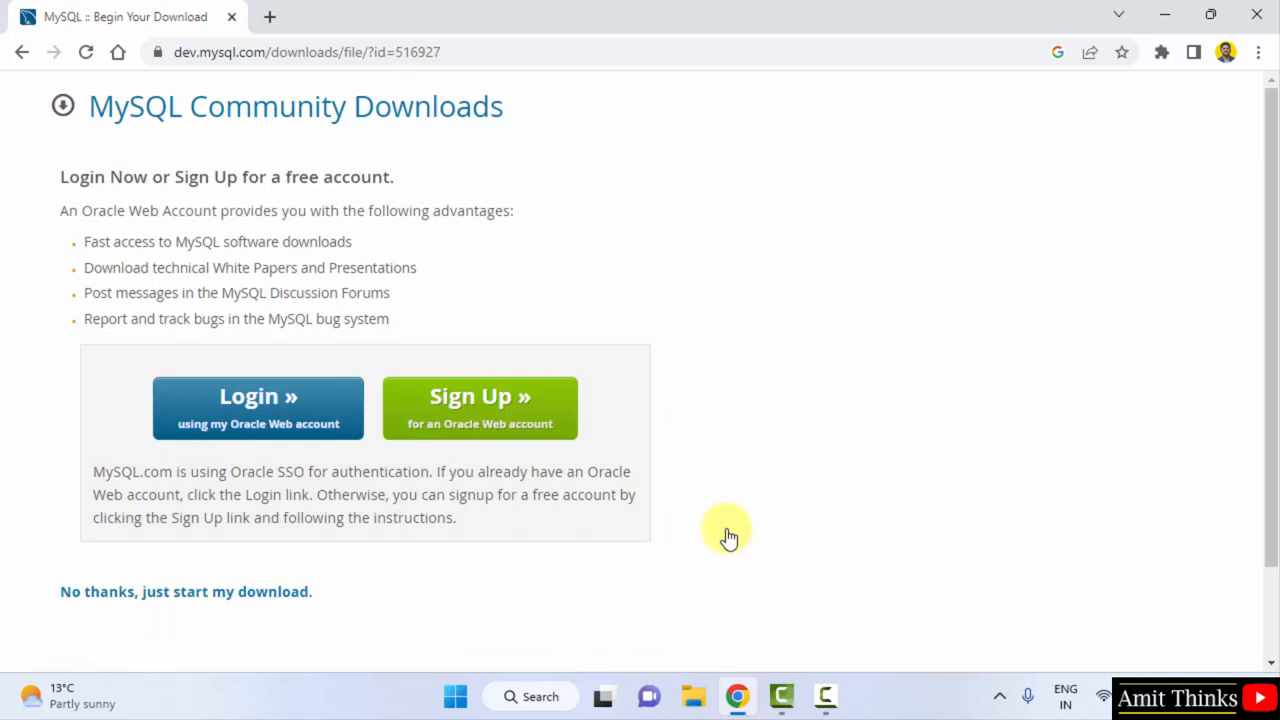
pyautogui.click(261, 598)
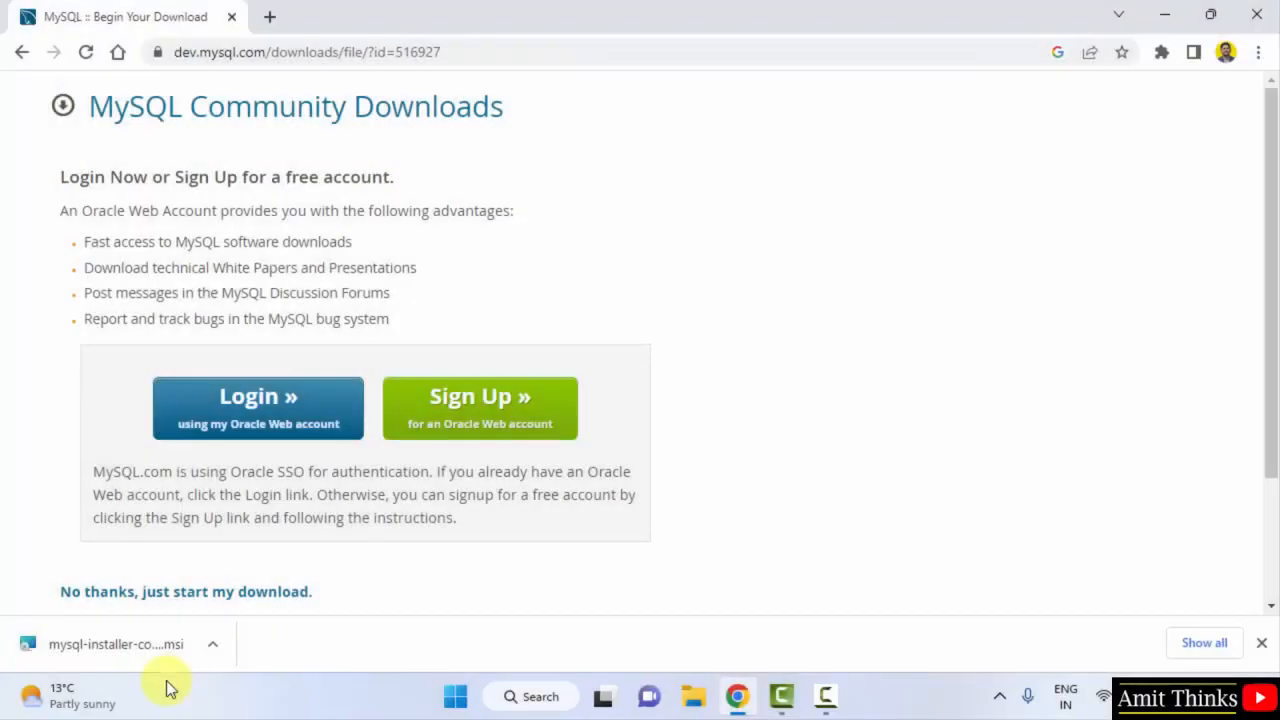
pyautogui.click(175, 656)
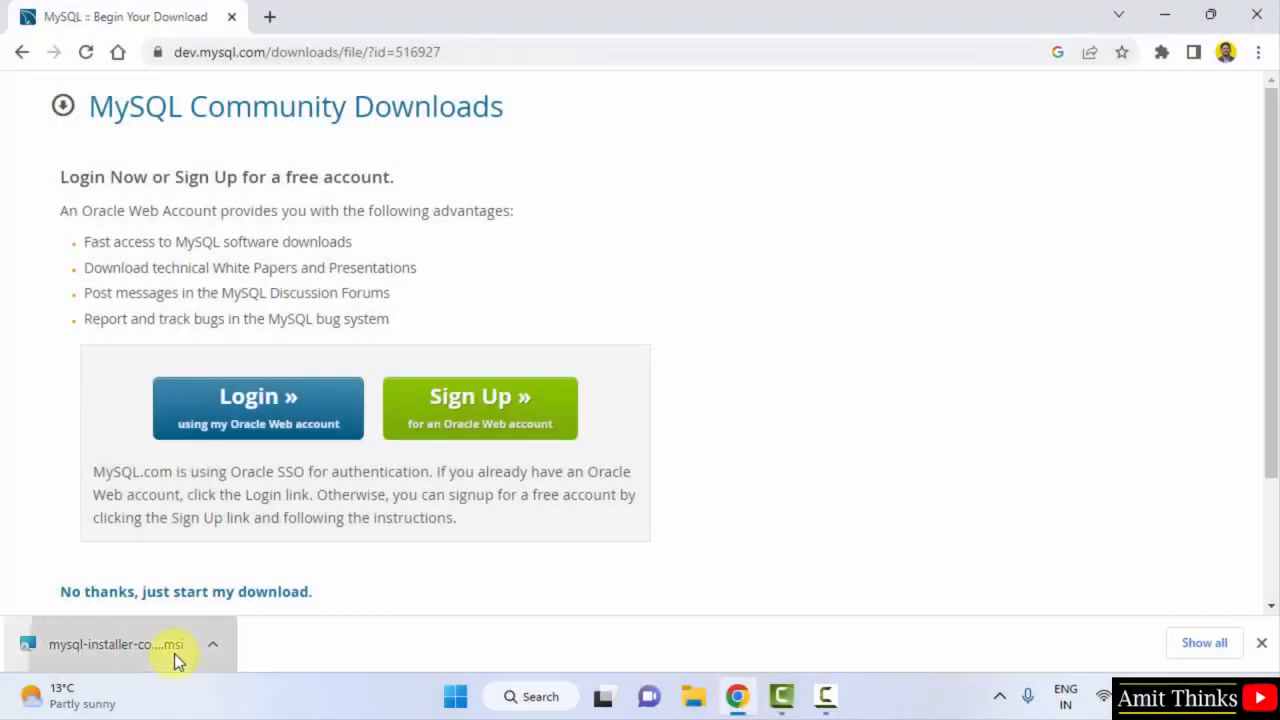
pyautogui.click(1178, 7)
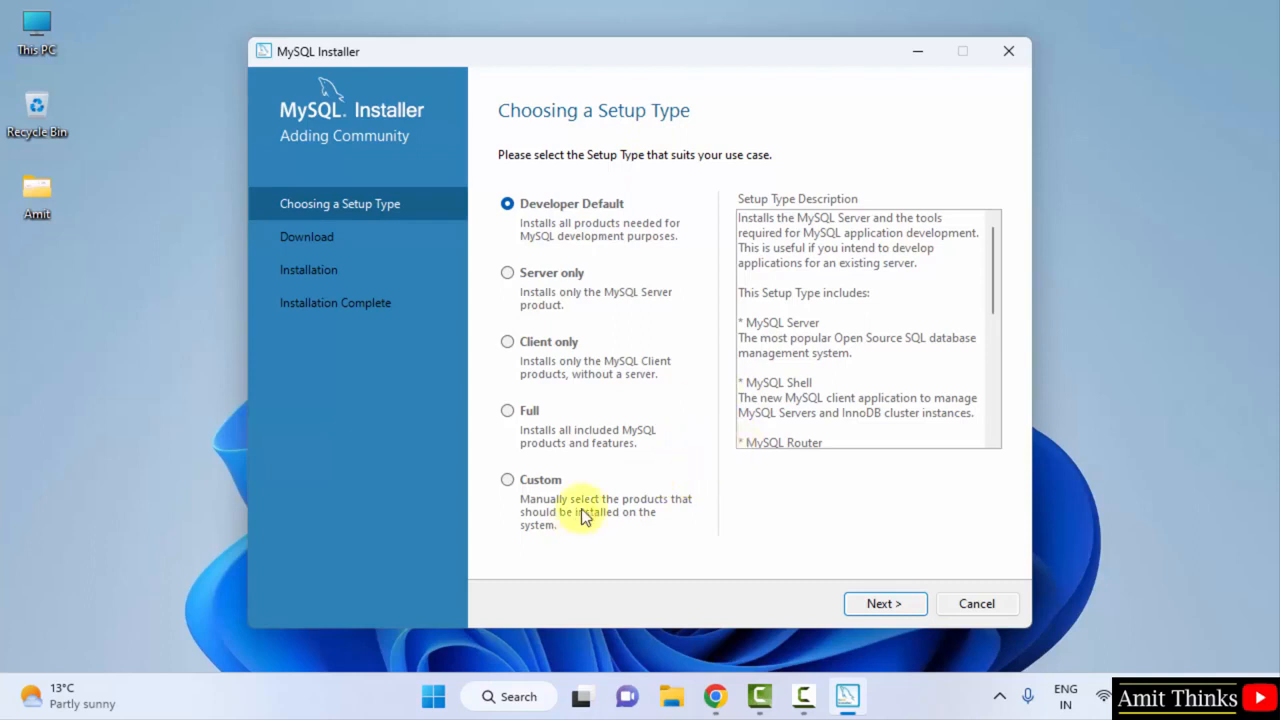
# Choose the Custom setup type and add MySQL Server 8.0.32 - X64 to the install list
pyautogui.click(508, 481)
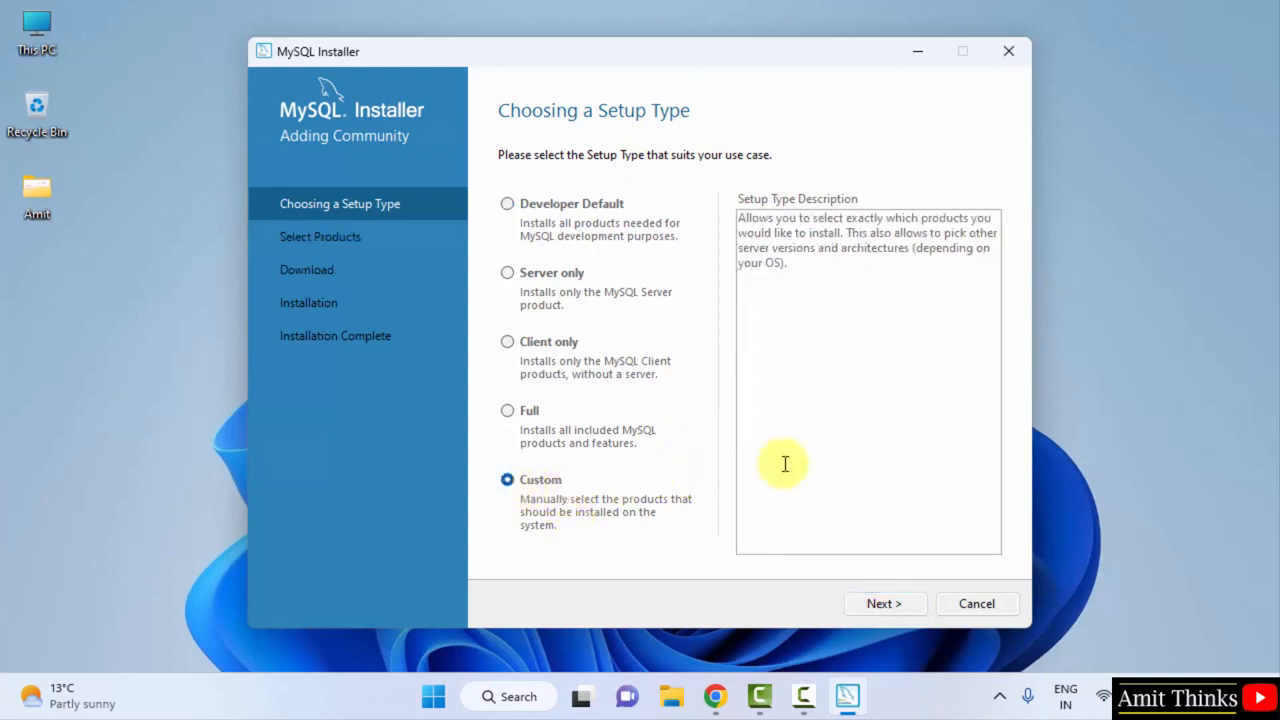
pyautogui.click(903, 604)
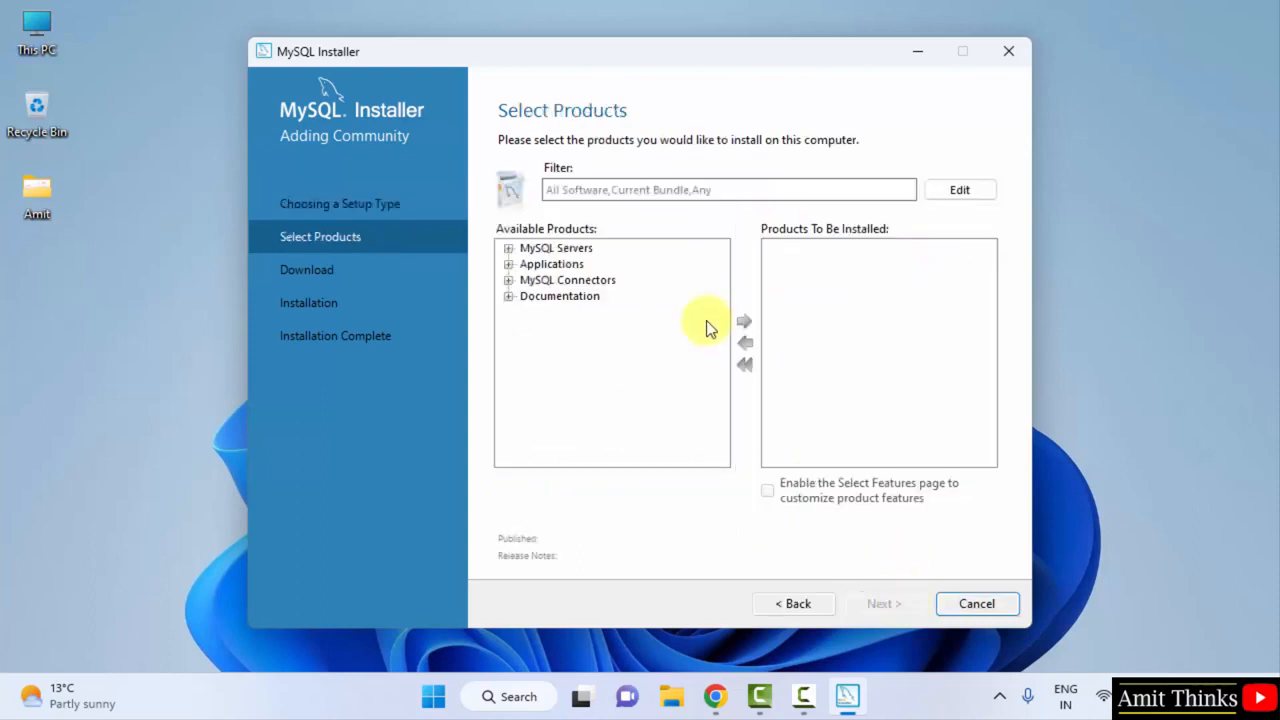
pyautogui.click(548, 249)
pyautogui.click(509, 248)
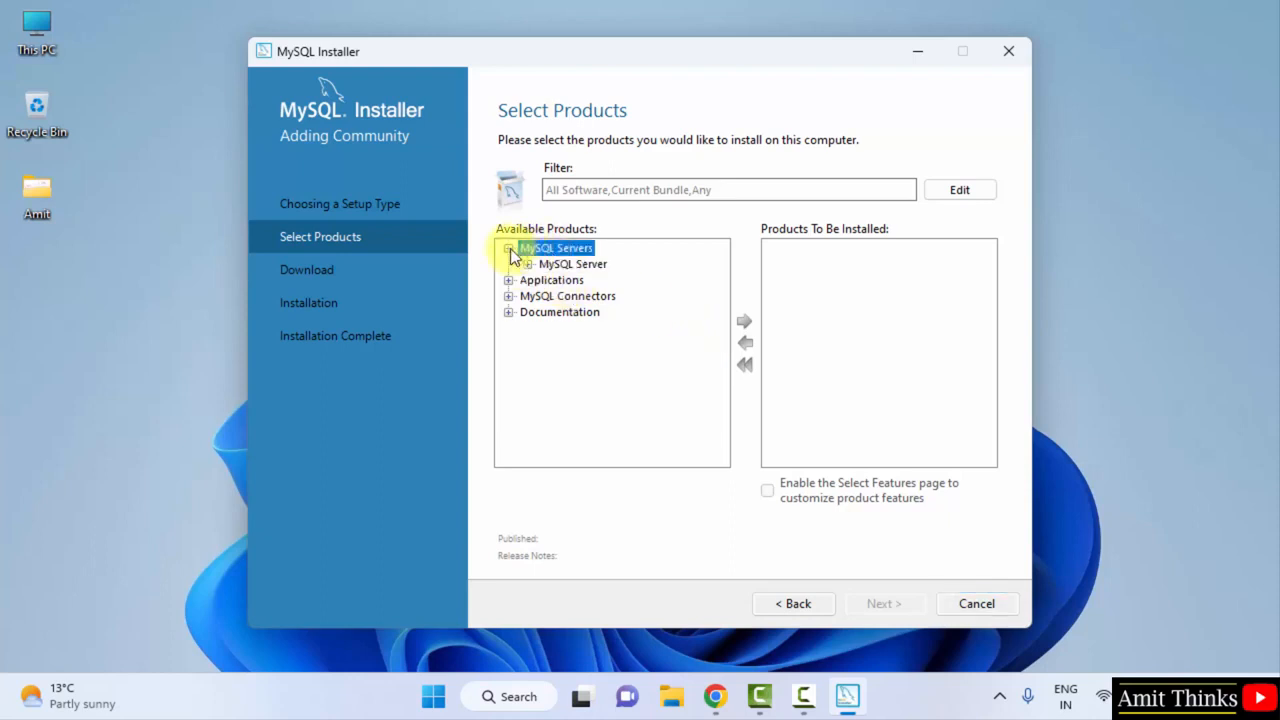
pyautogui.click(606, 265)
pyautogui.click(528, 265)
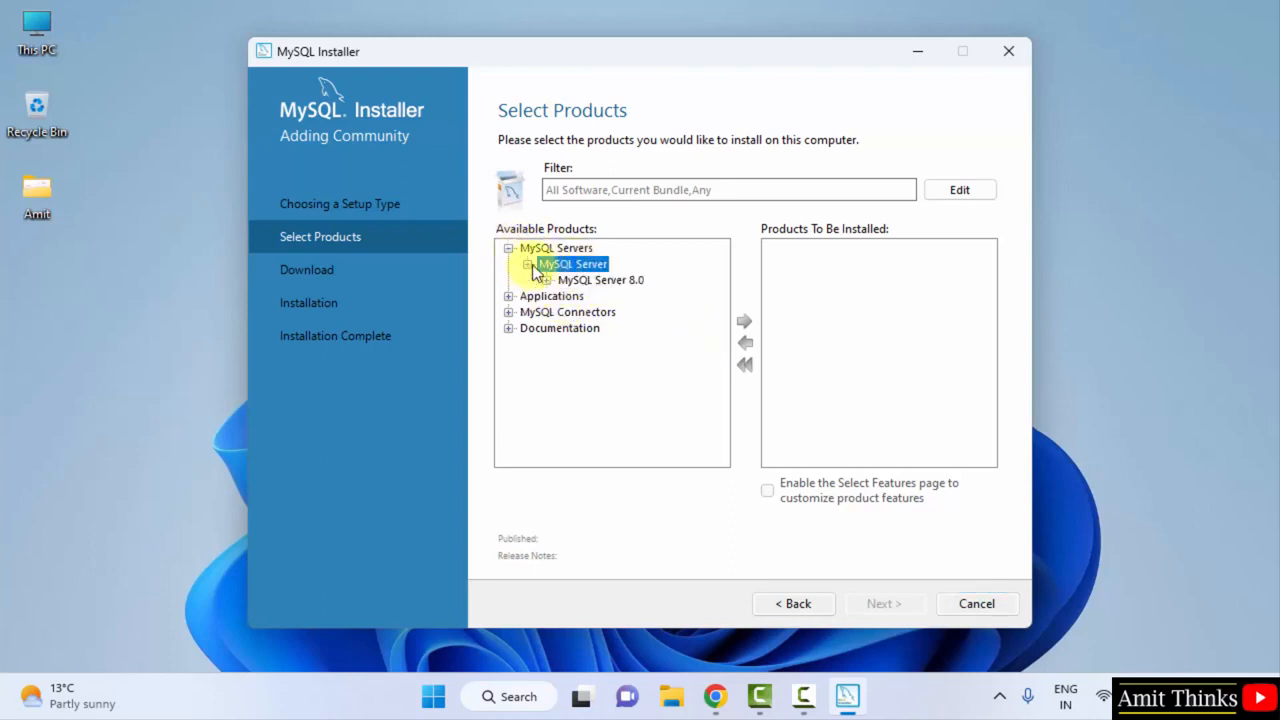
pyautogui.click(547, 281)
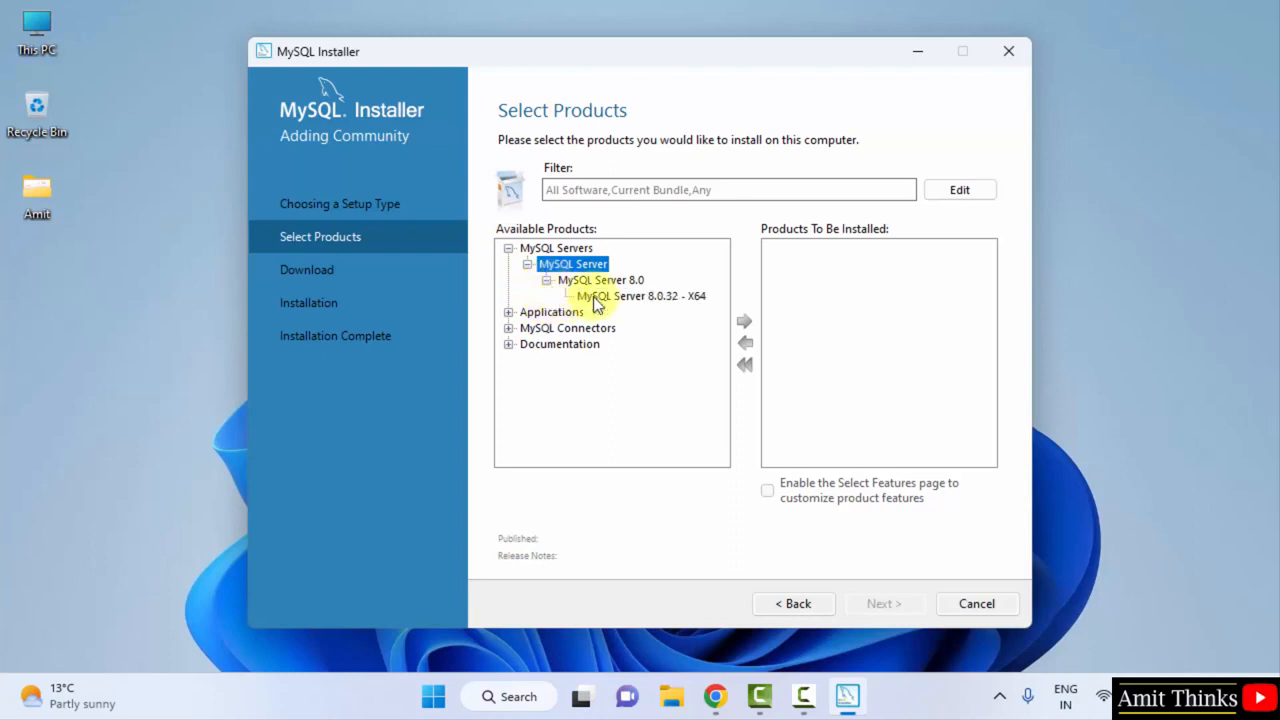
pyautogui.click(649, 294)
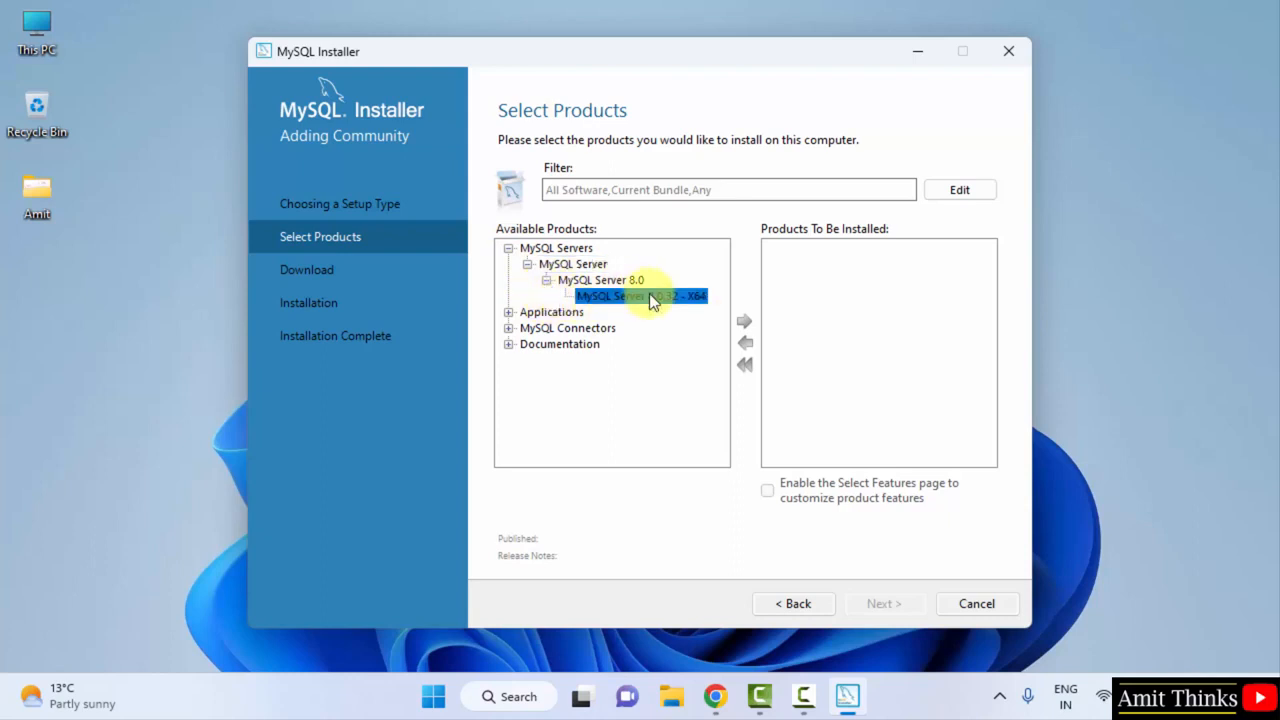
pyautogui.click(743, 321)
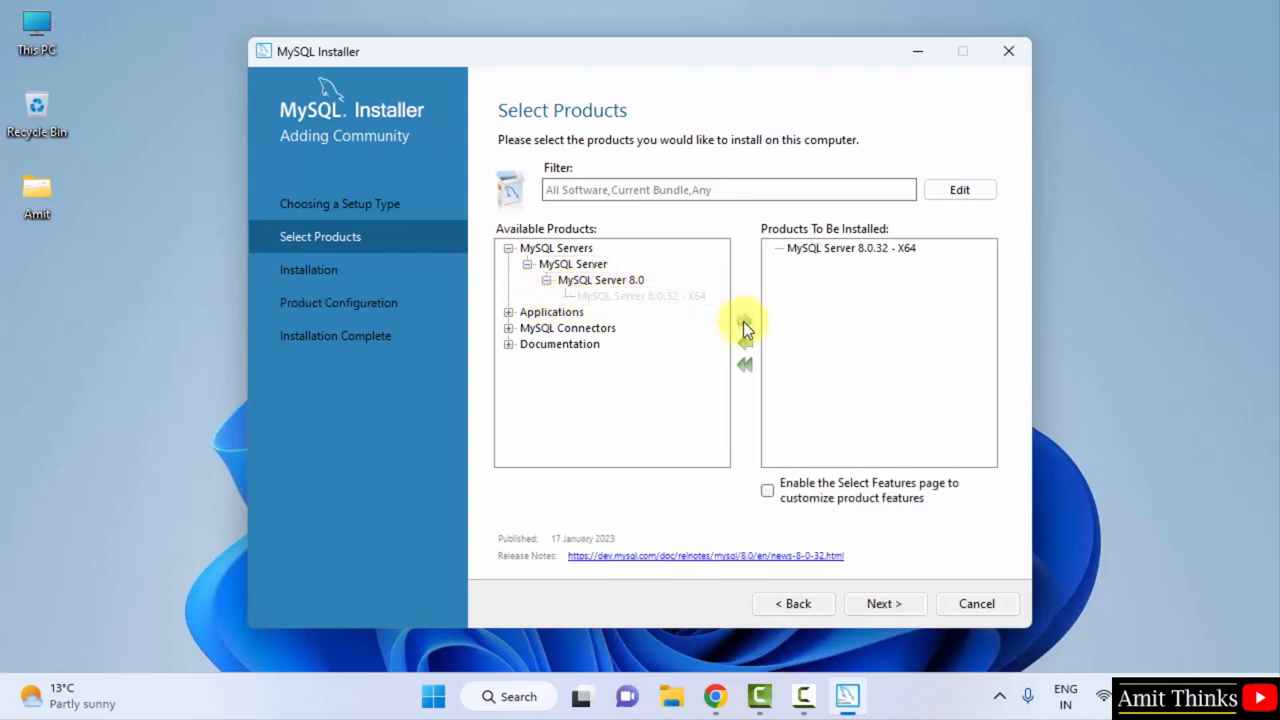
# Add MySQL Workbench 8.0.32 - X64 to the products to install
pyautogui.click(508, 313)
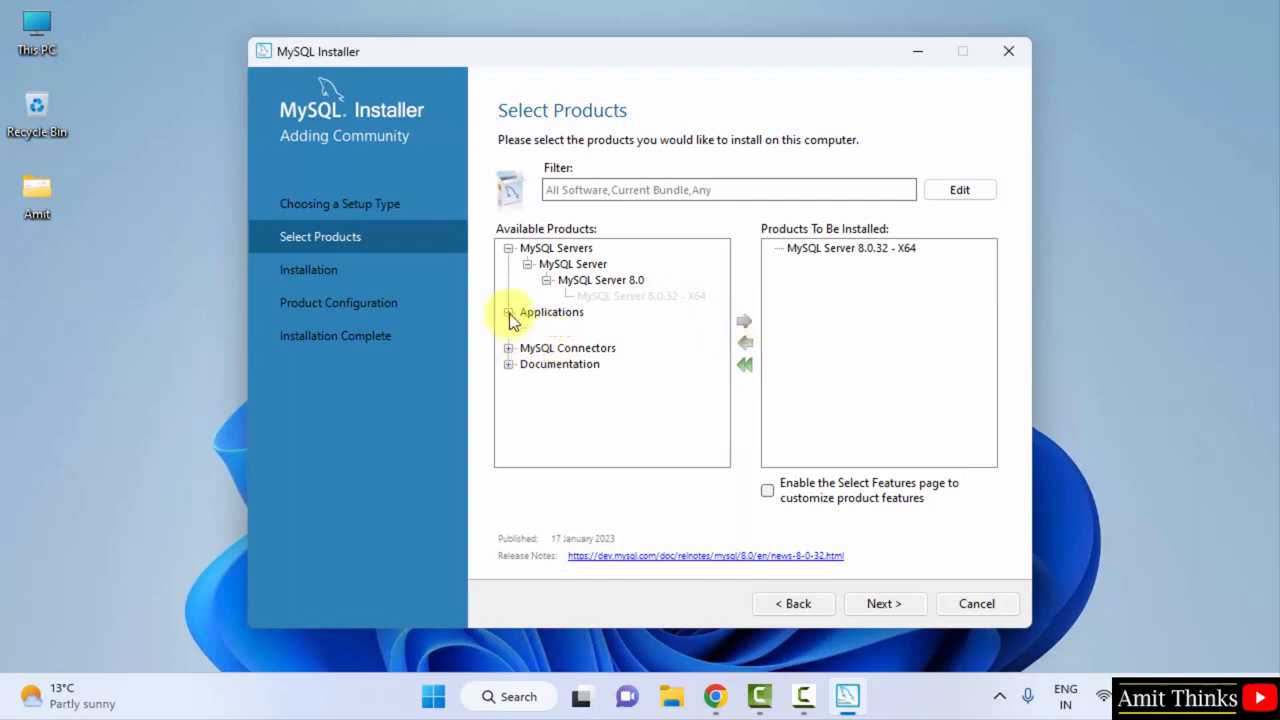
pyautogui.click(527, 328)
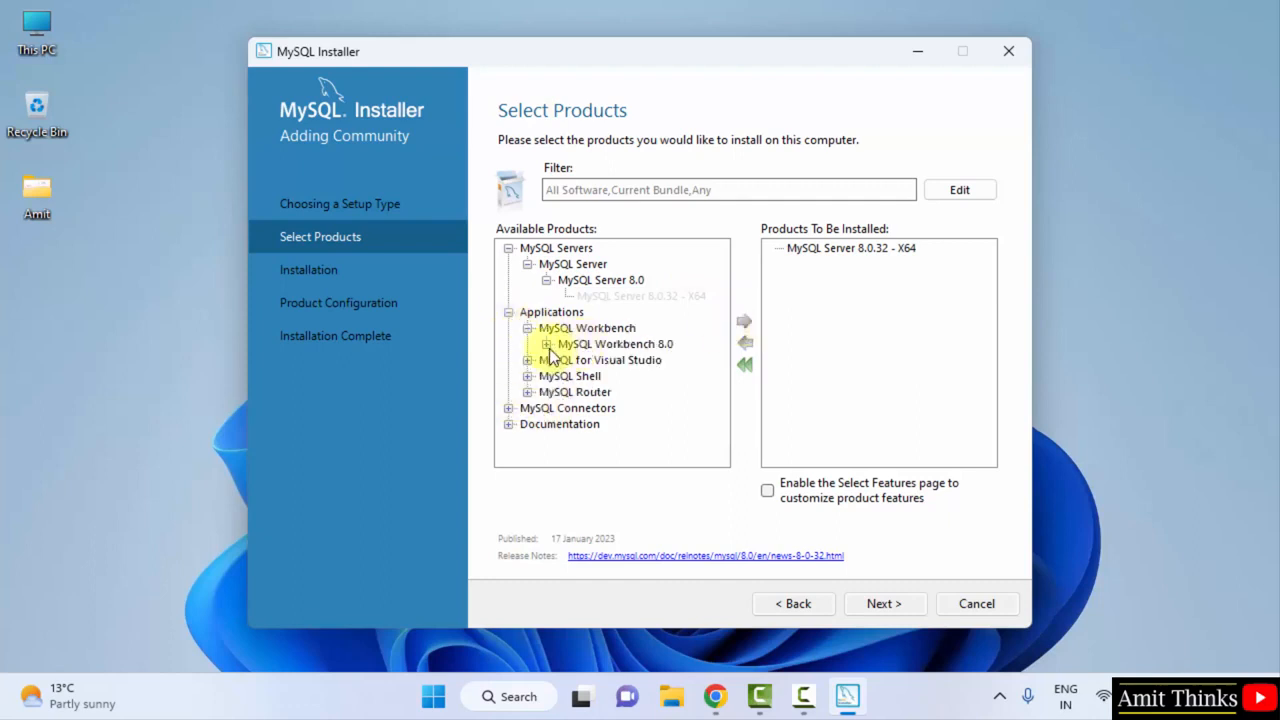
pyautogui.click(546, 344)
pyautogui.click(593, 361)
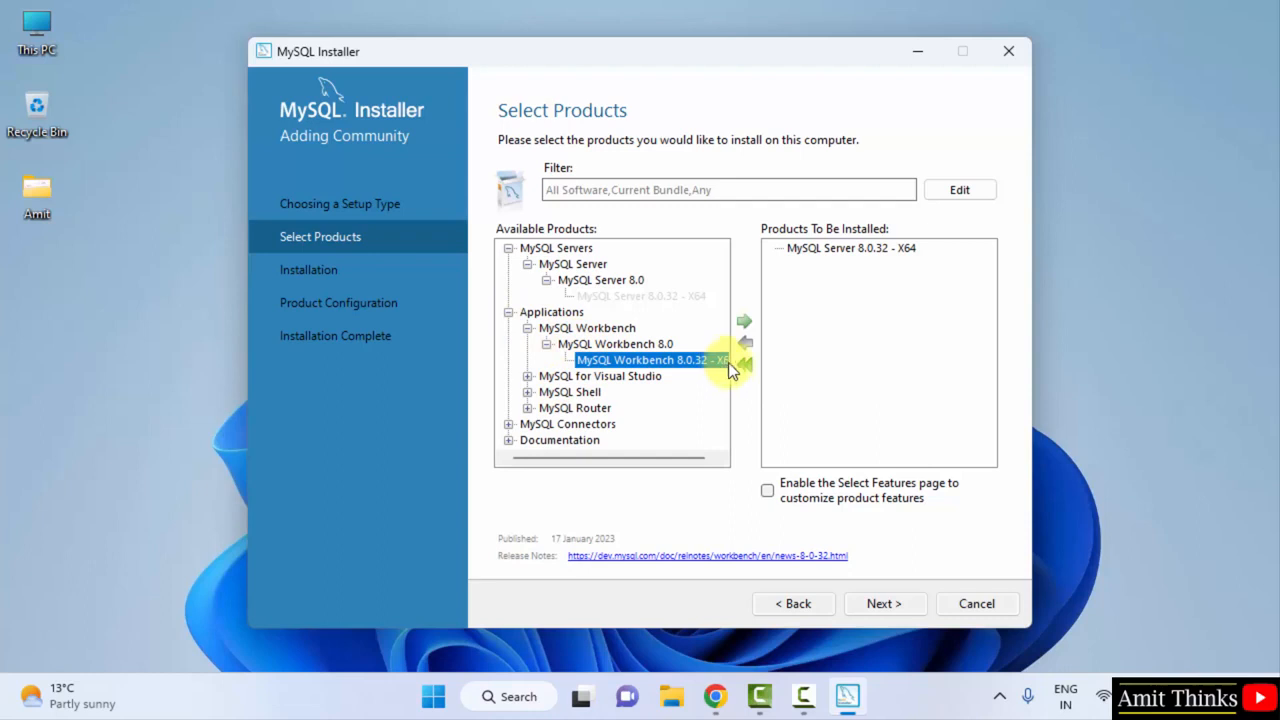
pyautogui.click(718, 460)
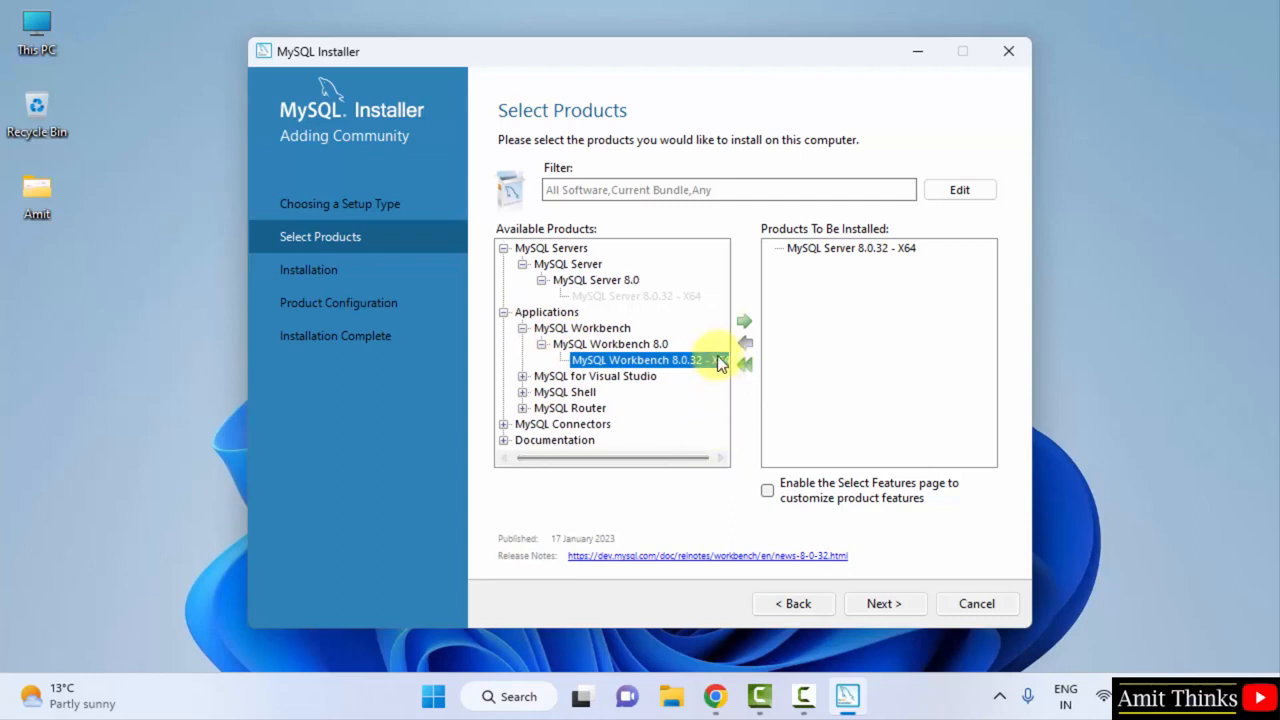
pyautogui.click(712, 459)
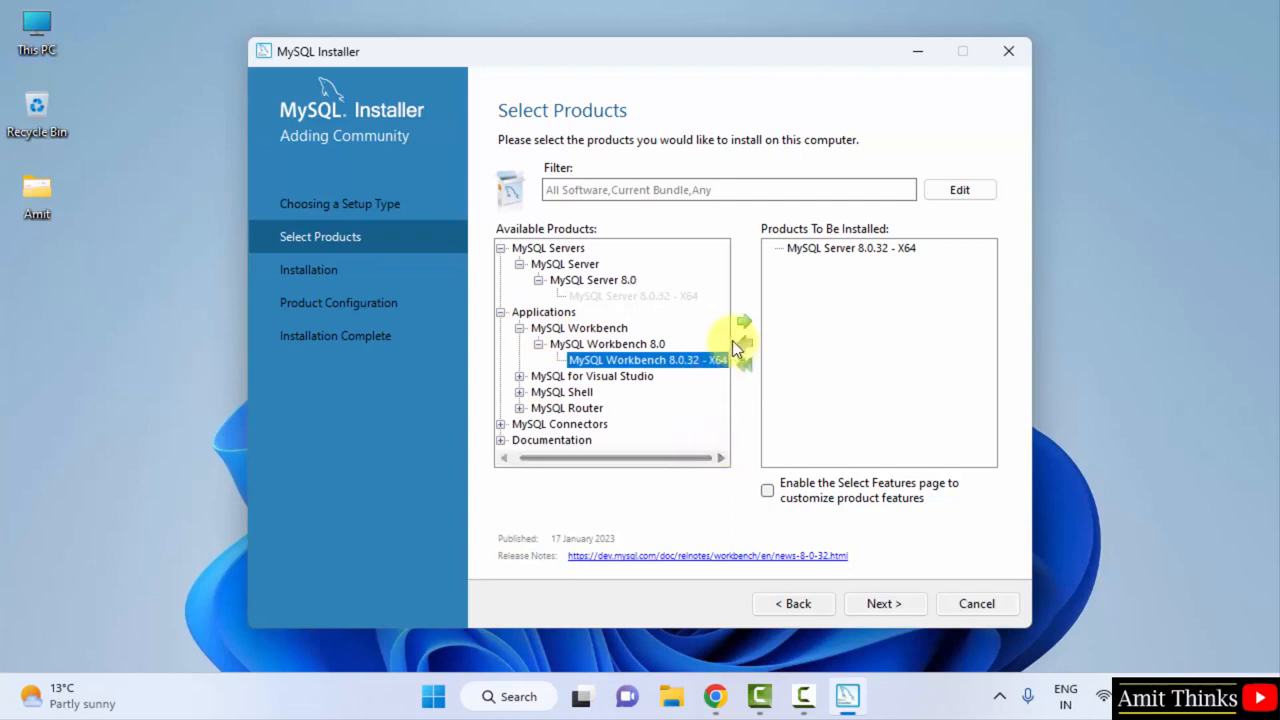
pyautogui.click(746, 319)
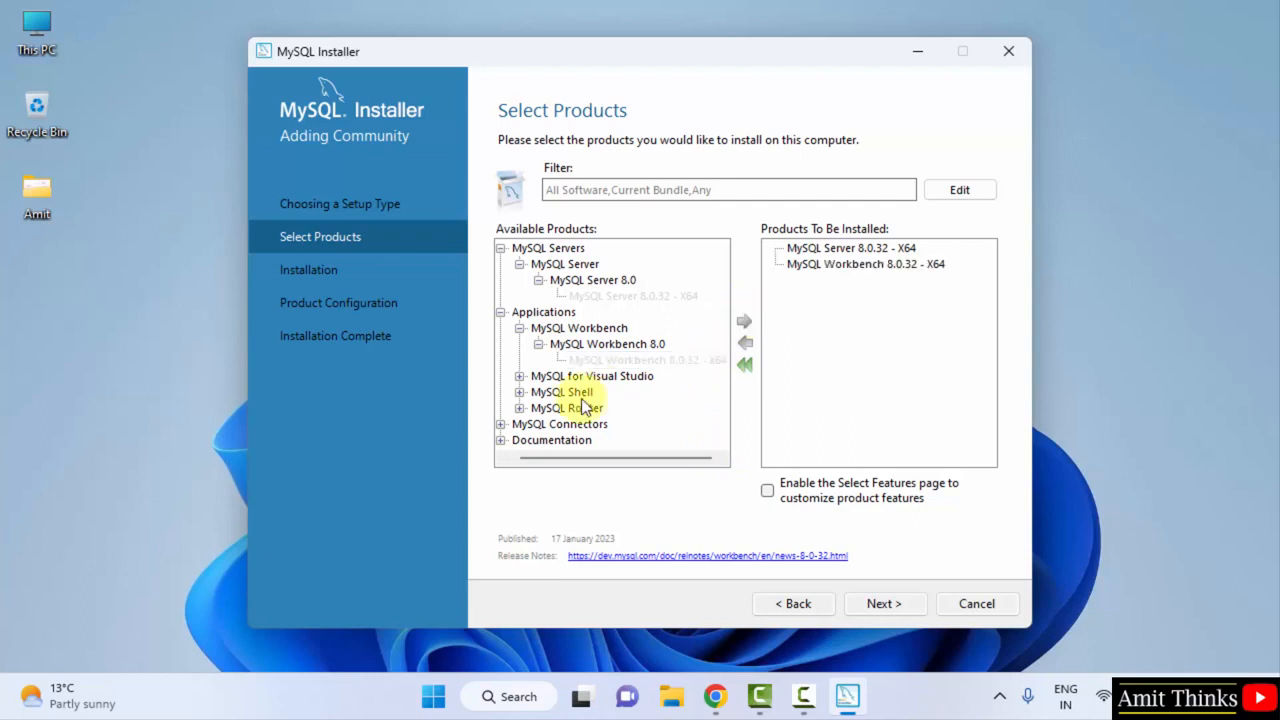
# Add MySQL Shell 8.0.32 - X64 and proceed to the Installation step
pyautogui.click(519, 392)
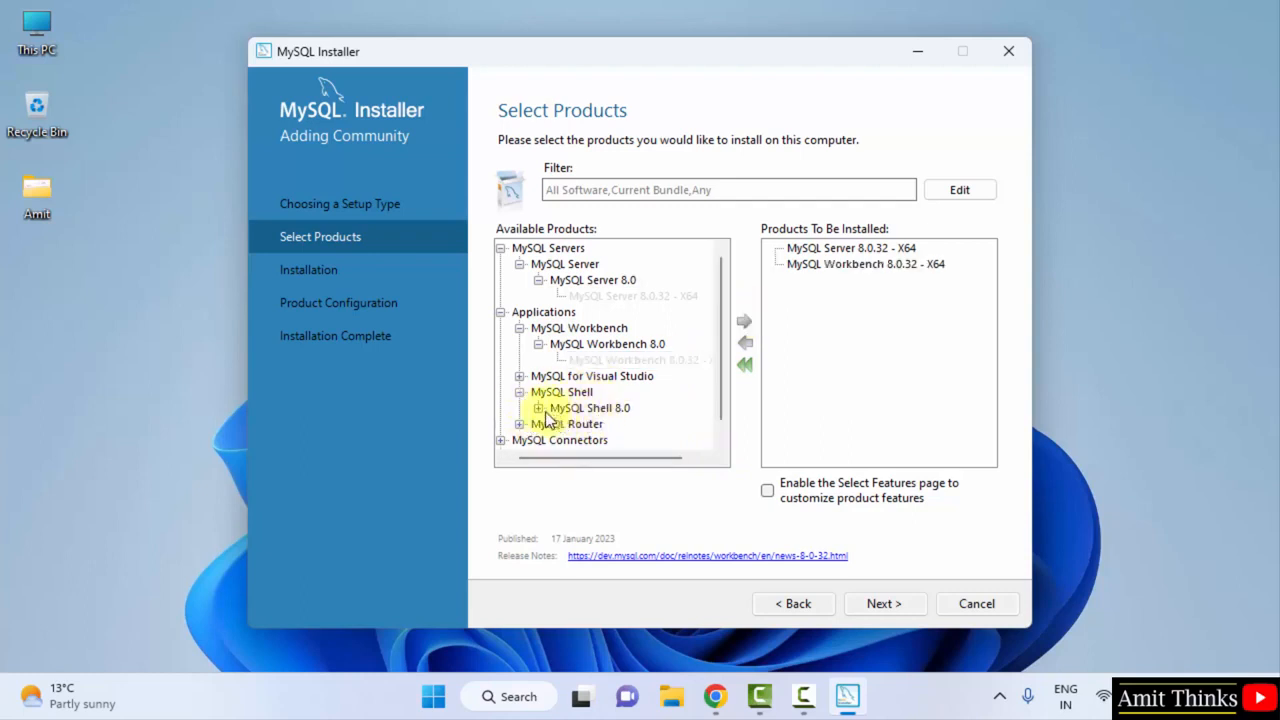
pyautogui.click(538, 408)
pyautogui.click(634, 425)
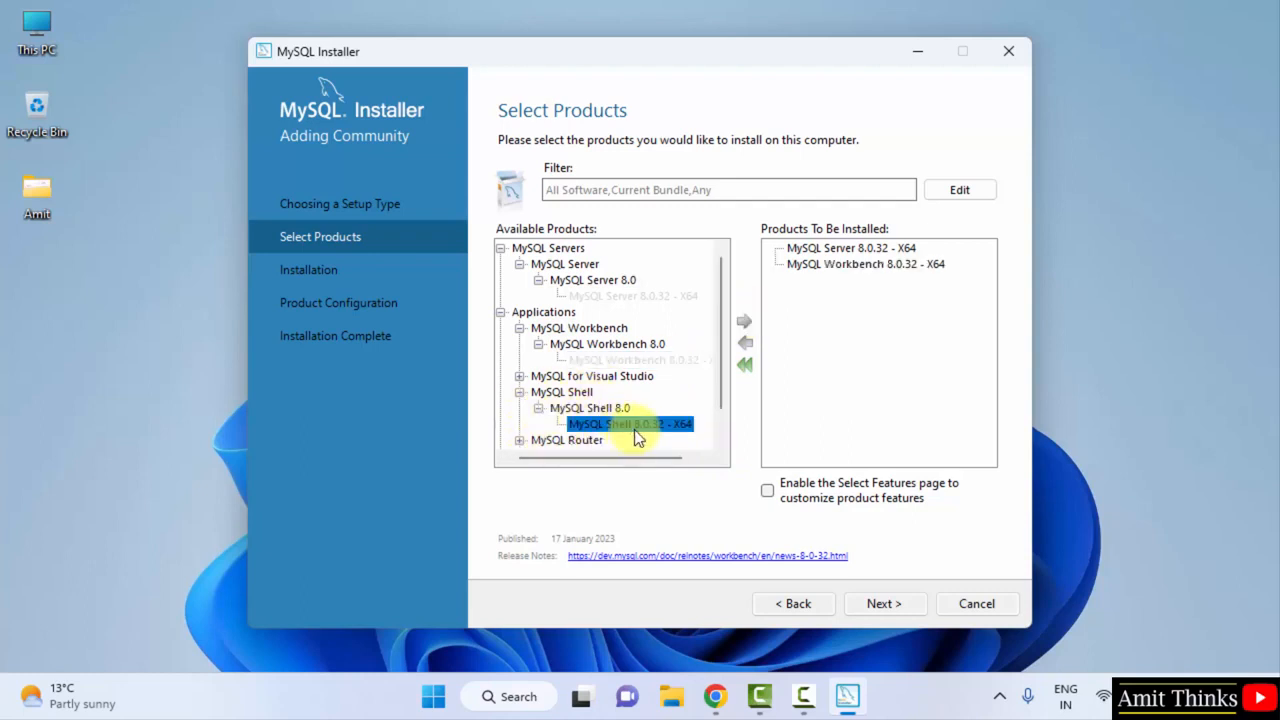
pyautogui.click(743, 321)
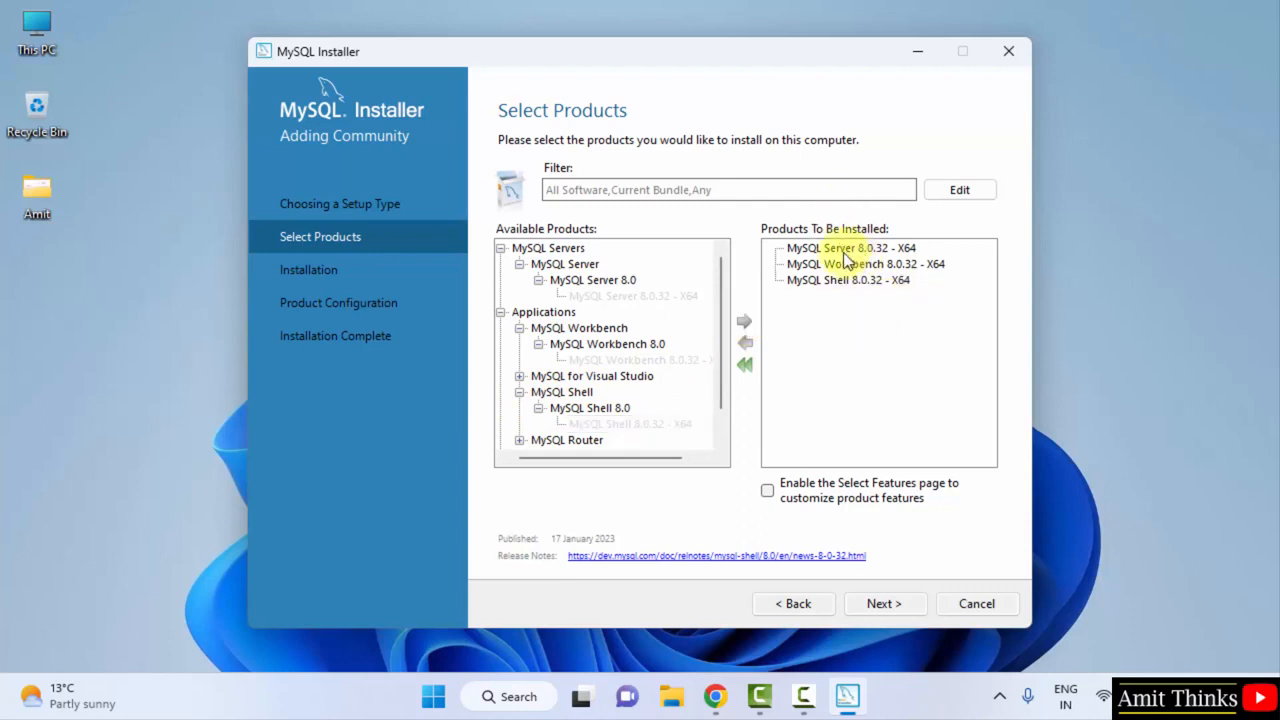
pyautogui.click(872, 603)
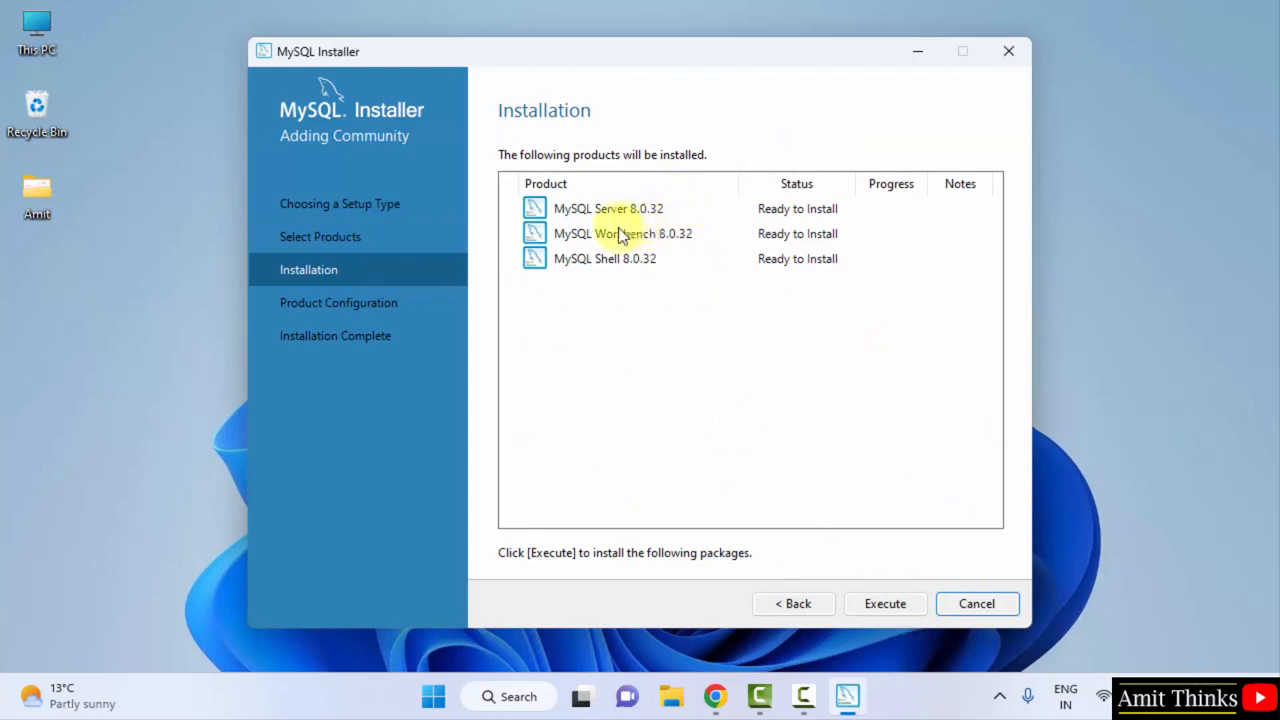
# Execute the install of Server, Workbench and Shell 8.0.32, then continue to Product Configuration
pyautogui.click(900, 603)
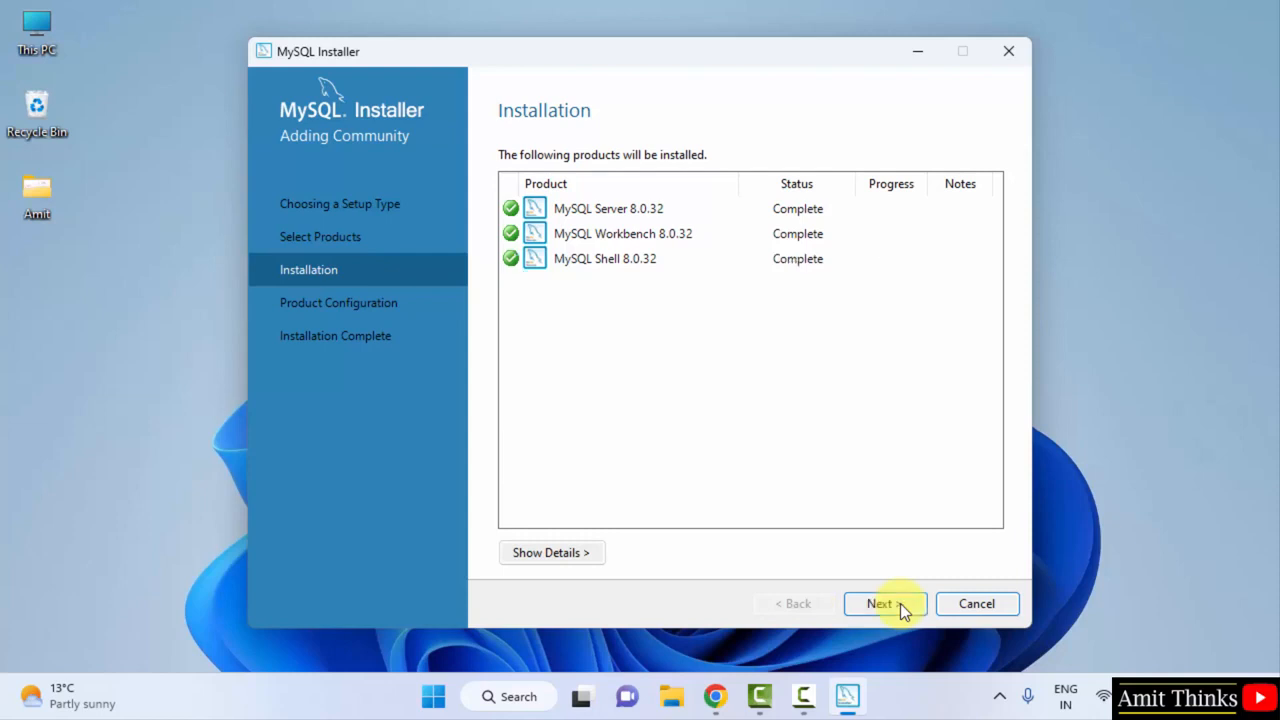
pyautogui.click(900, 606)
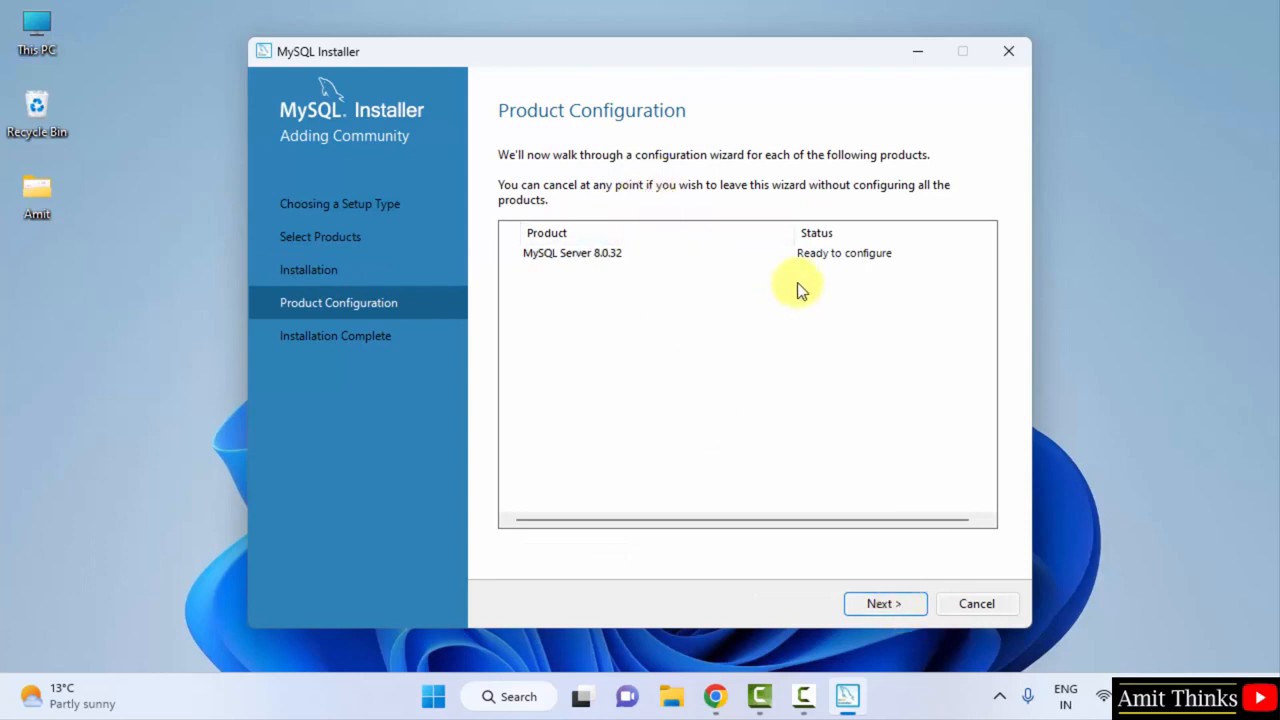
# Keep the server on port 3306 and use Strong Password Encryption
pyautogui.click(899, 606)
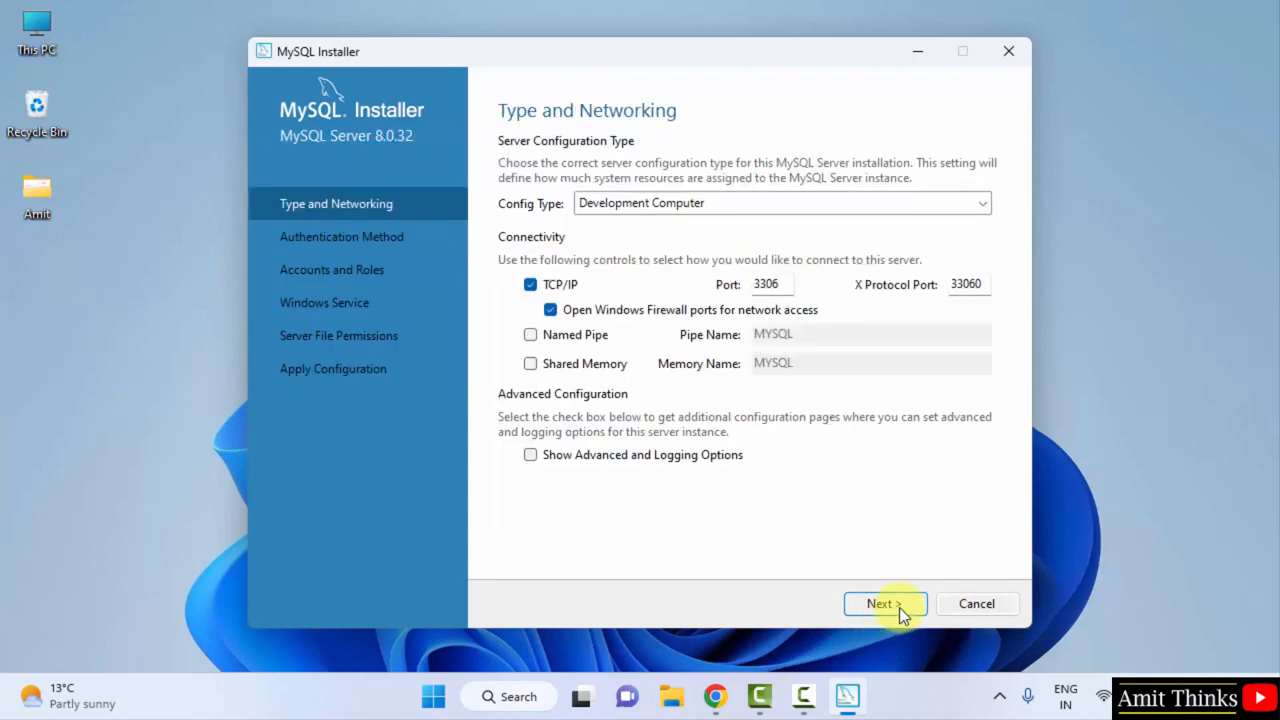
pyautogui.doubleClick(787, 283)
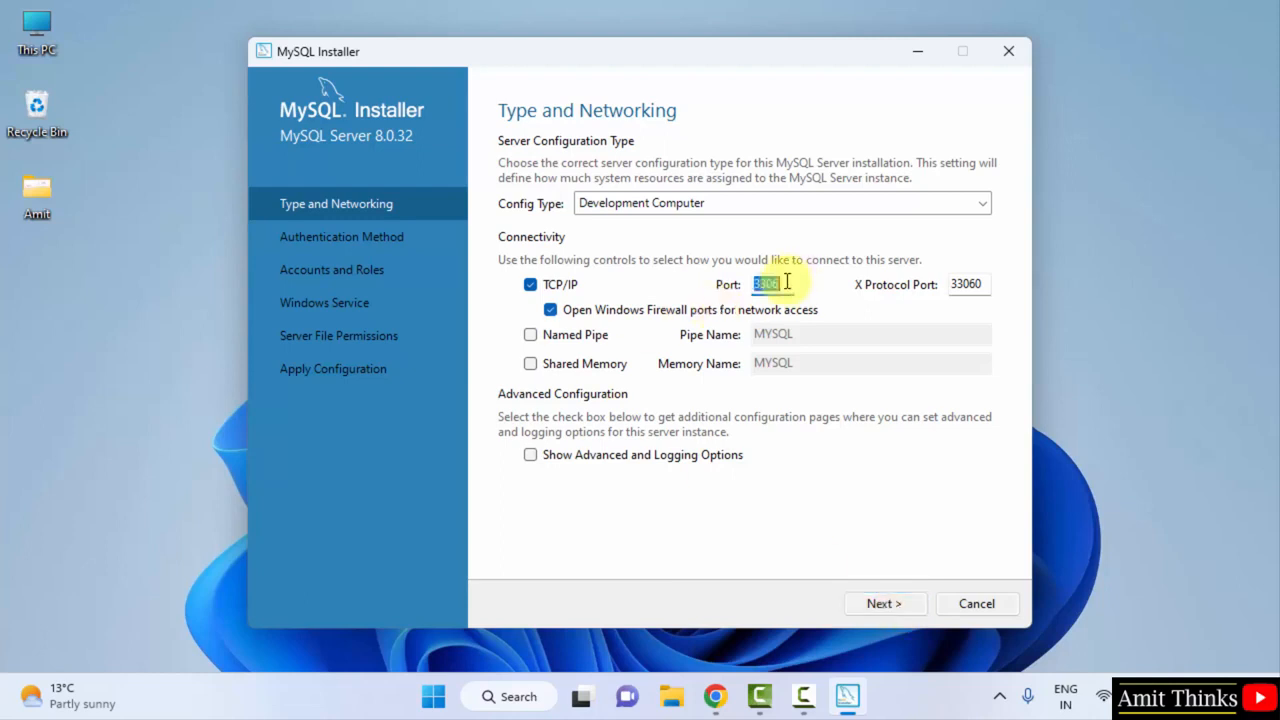
pyautogui.click(787, 283)
pyautogui.click(880, 604)
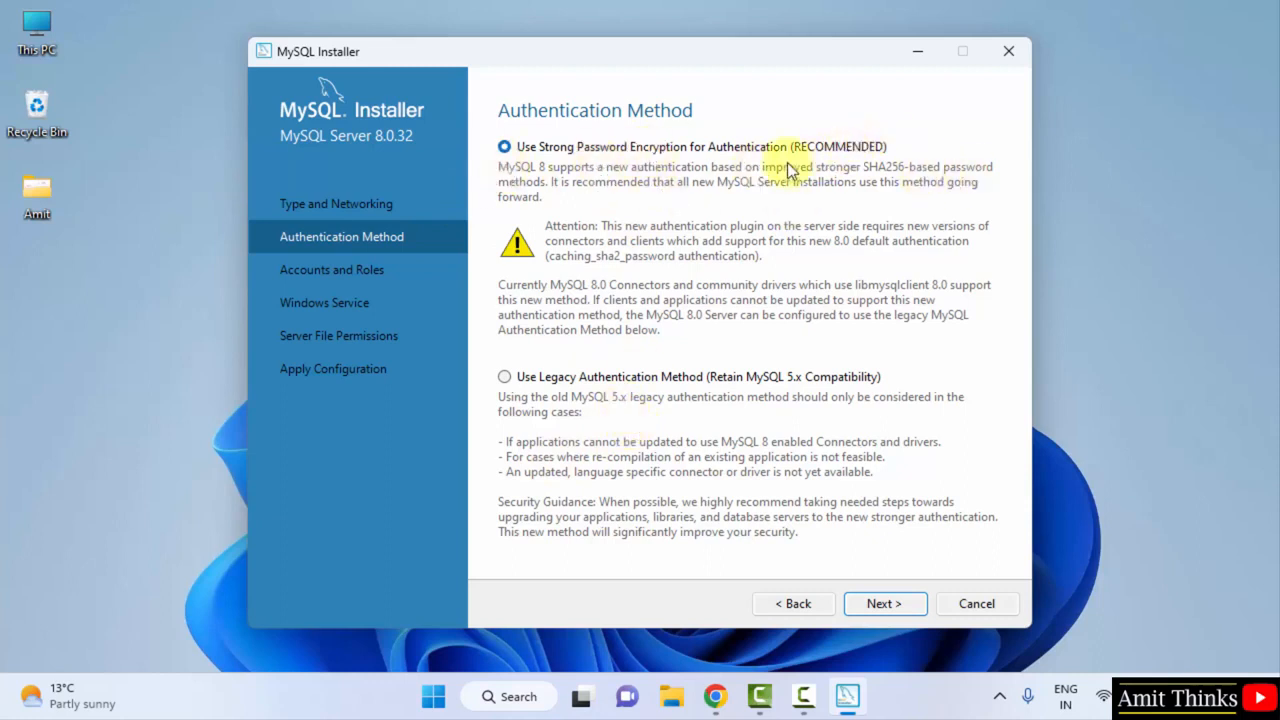
pyautogui.click(886, 603)
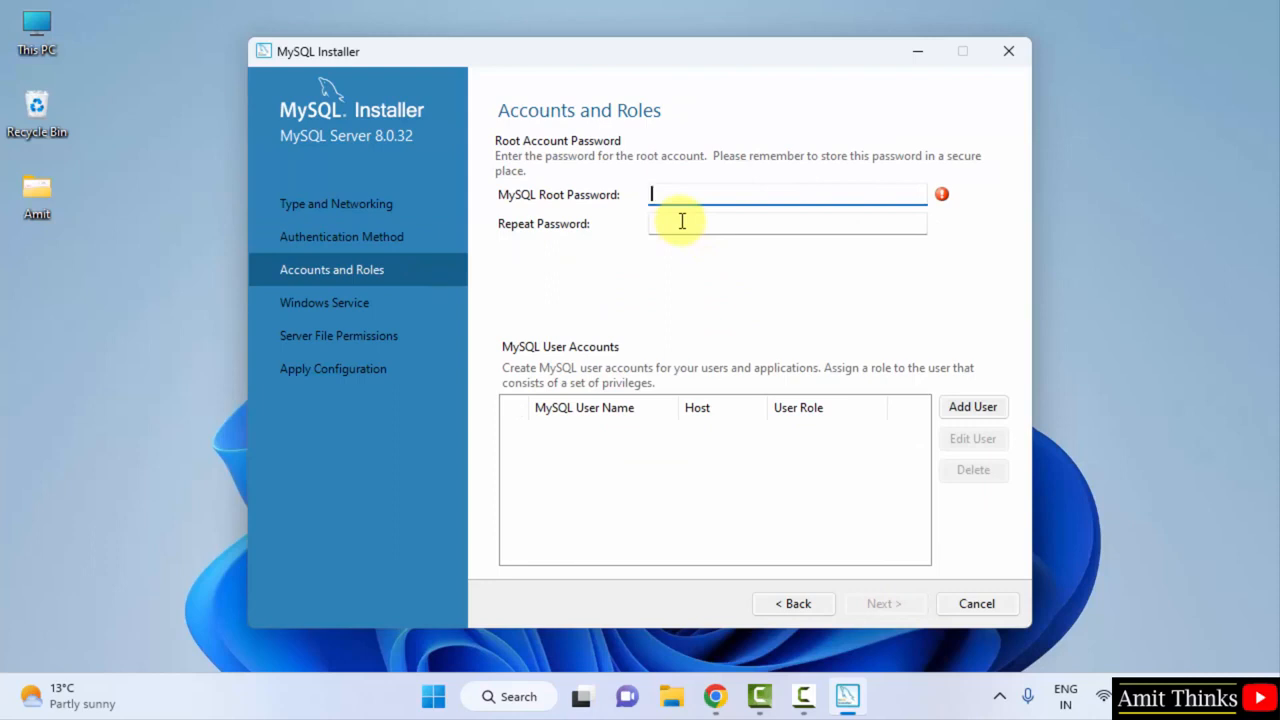
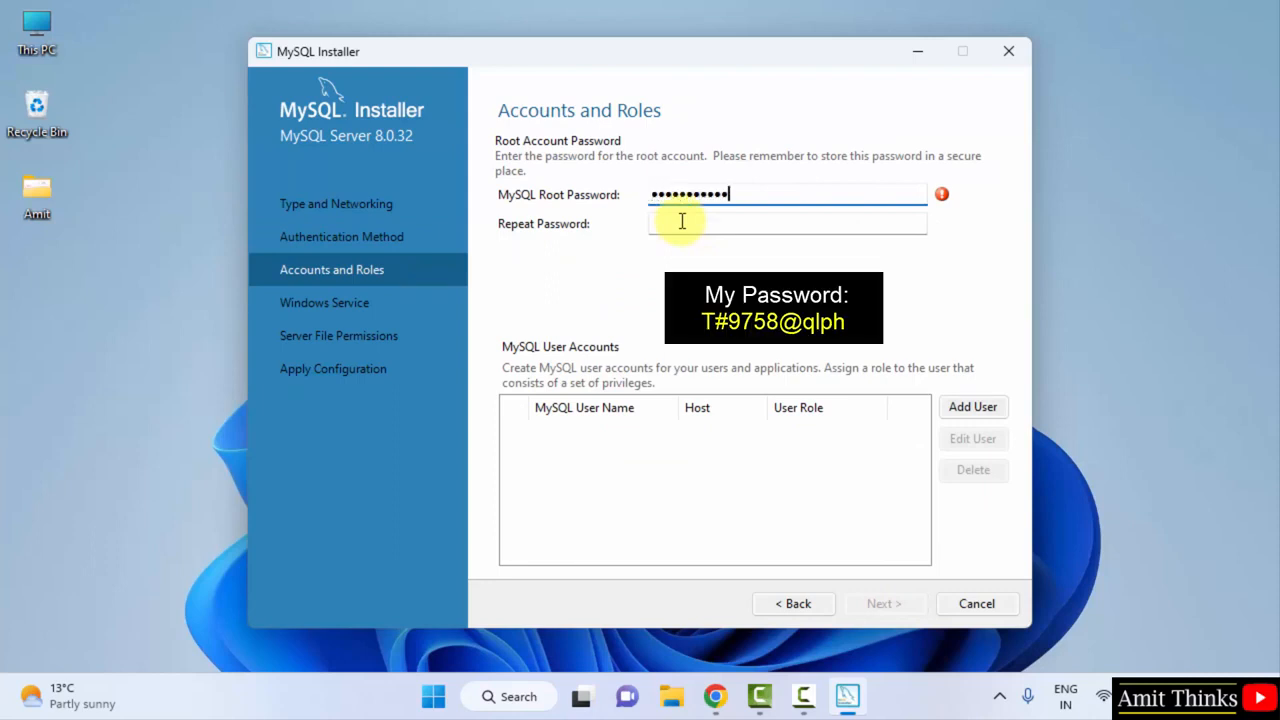
# Enter the root account password and repeat it in the confirmation field
pyautogui.click(682, 221)
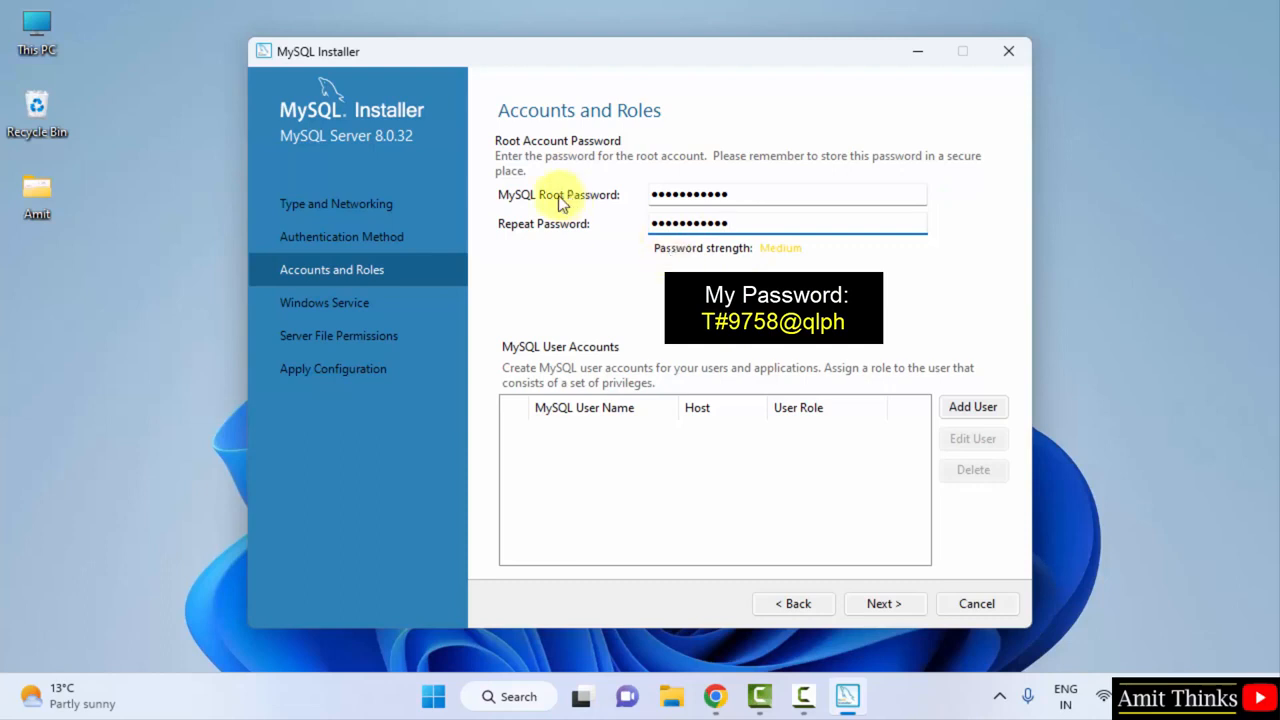
# Keep the default Windows service and file permission settings, execute the configuration, and finish
pyautogui.click(883, 604)
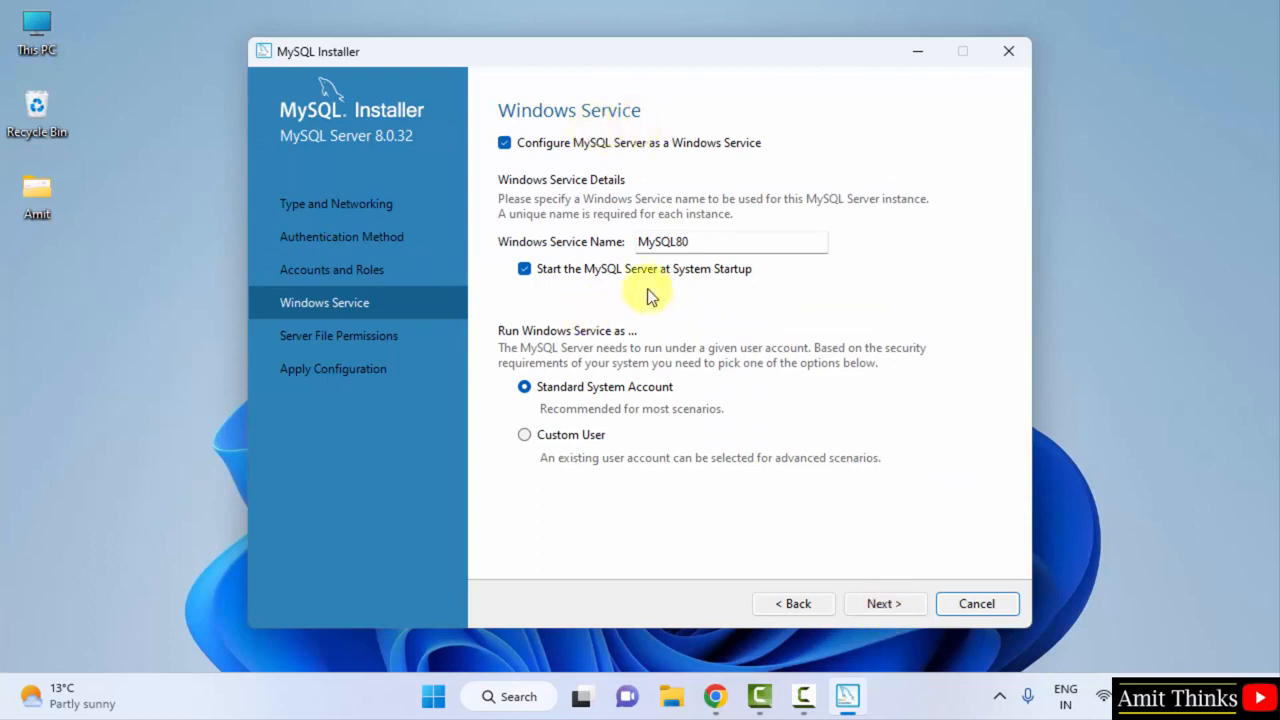
pyautogui.click(882, 606)
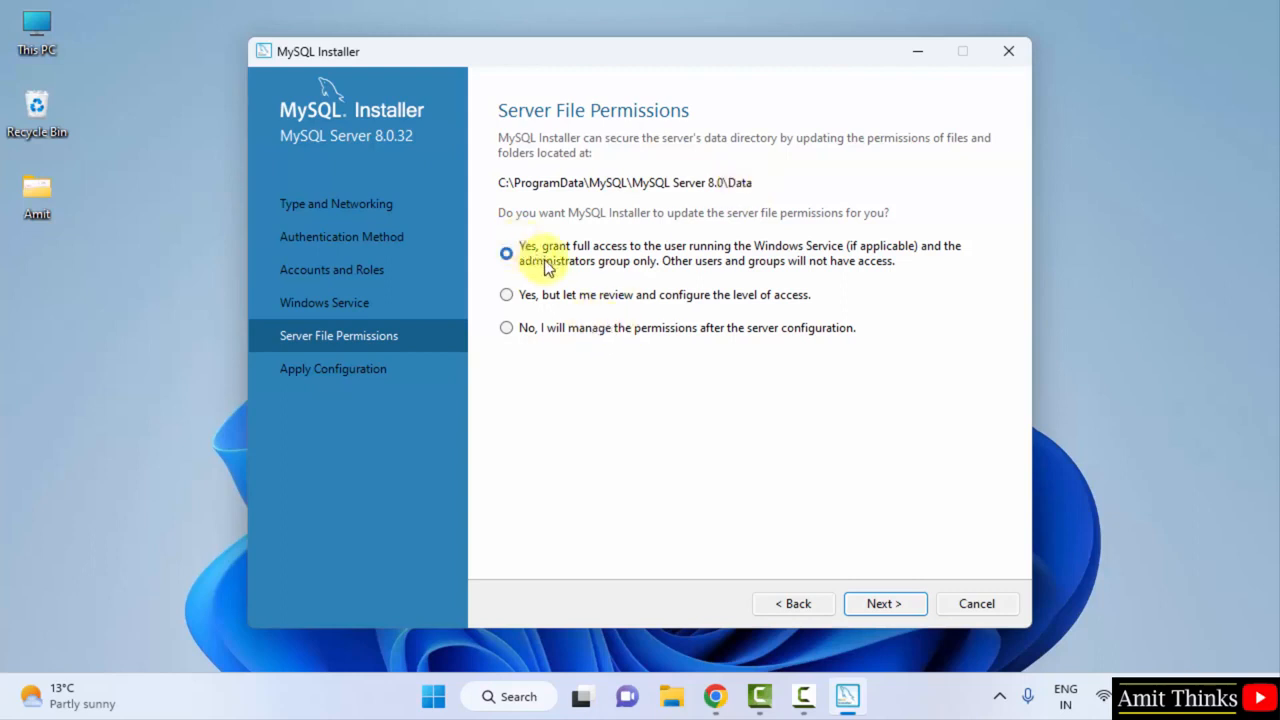
pyautogui.click(885, 603)
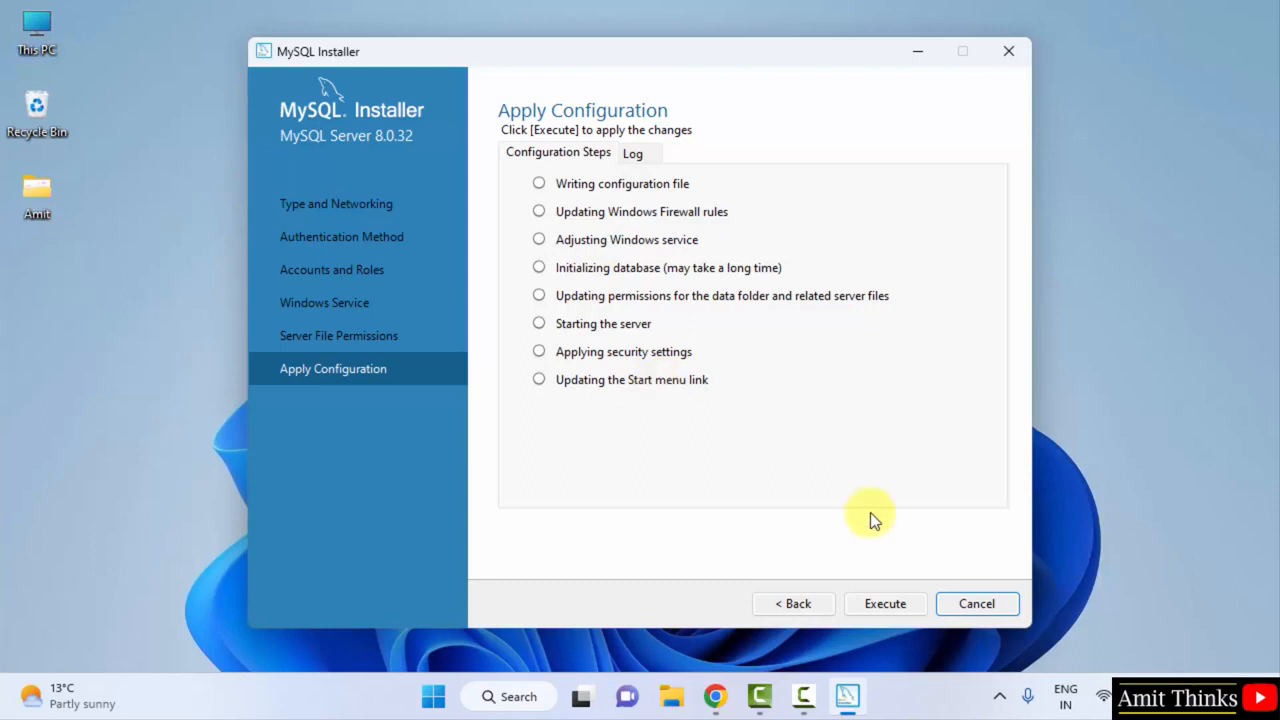
pyautogui.click(884, 608)
pyautogui.click(886, 605)
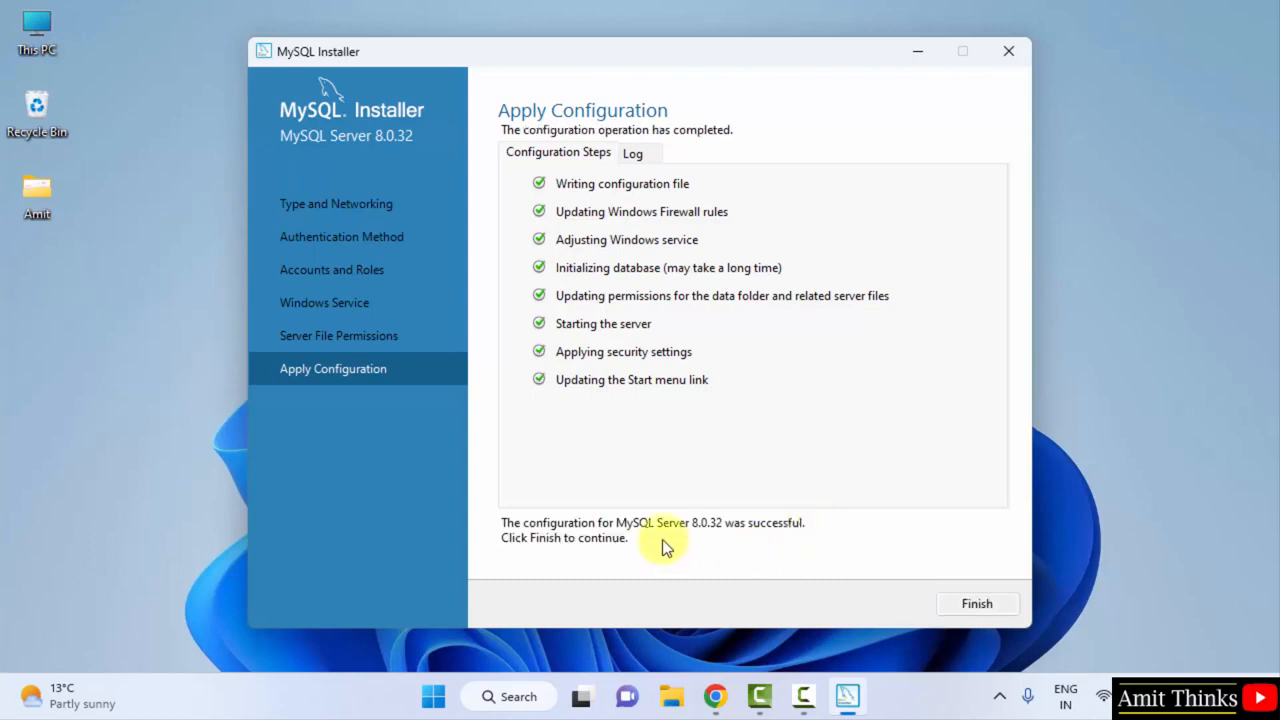
pyautogui.click(975, 604)
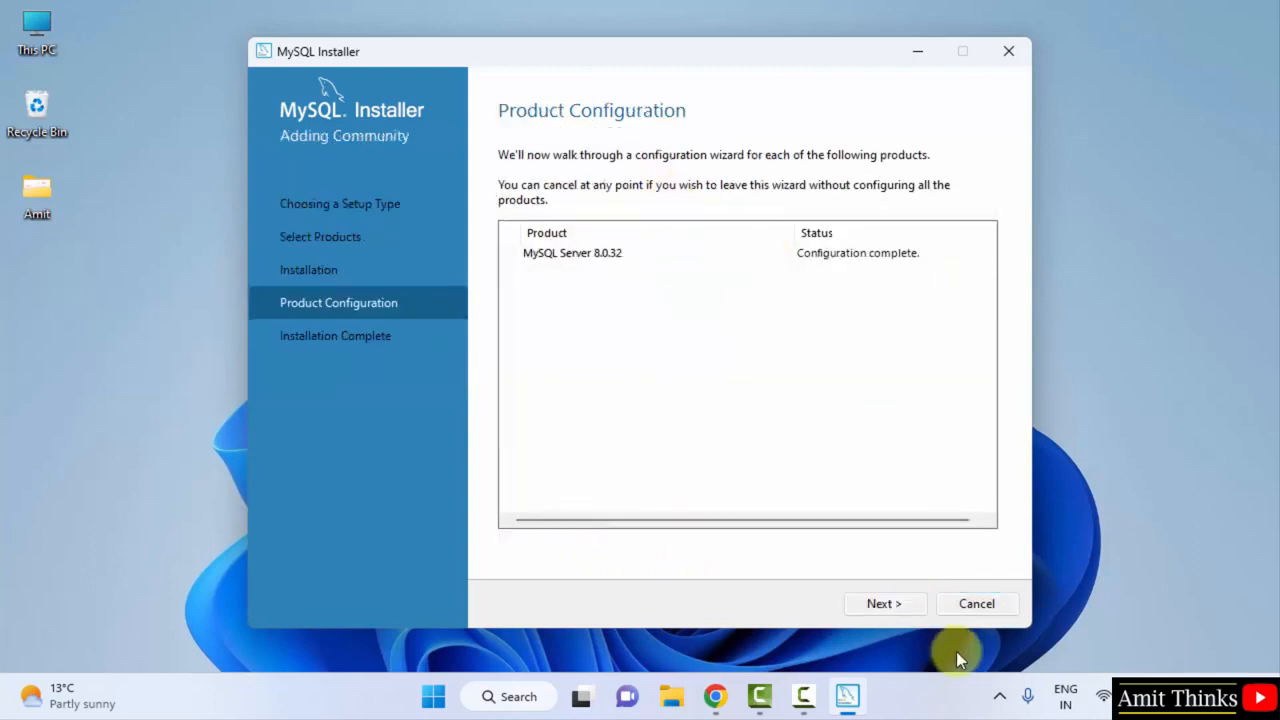
# Finish the installer with Start Workbench and Start Shell after setup left checked
pyautogui.click(889, 607)
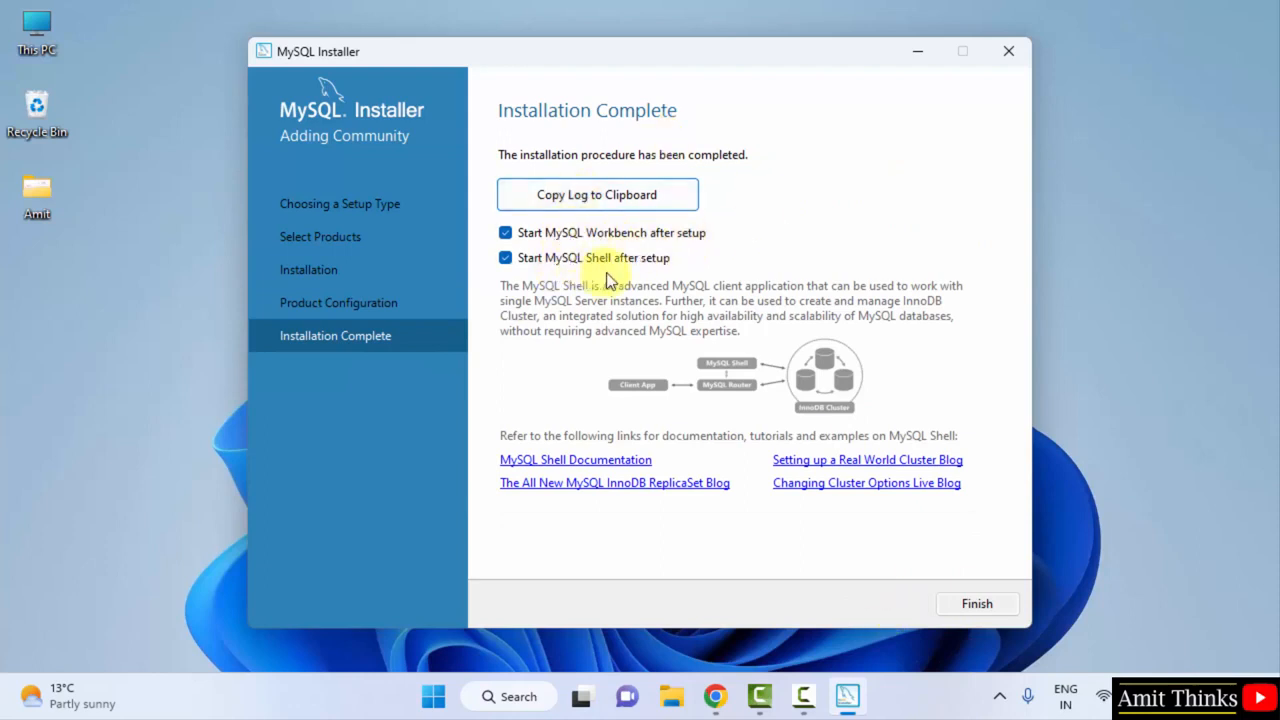
pyautogui.click(989, 604)
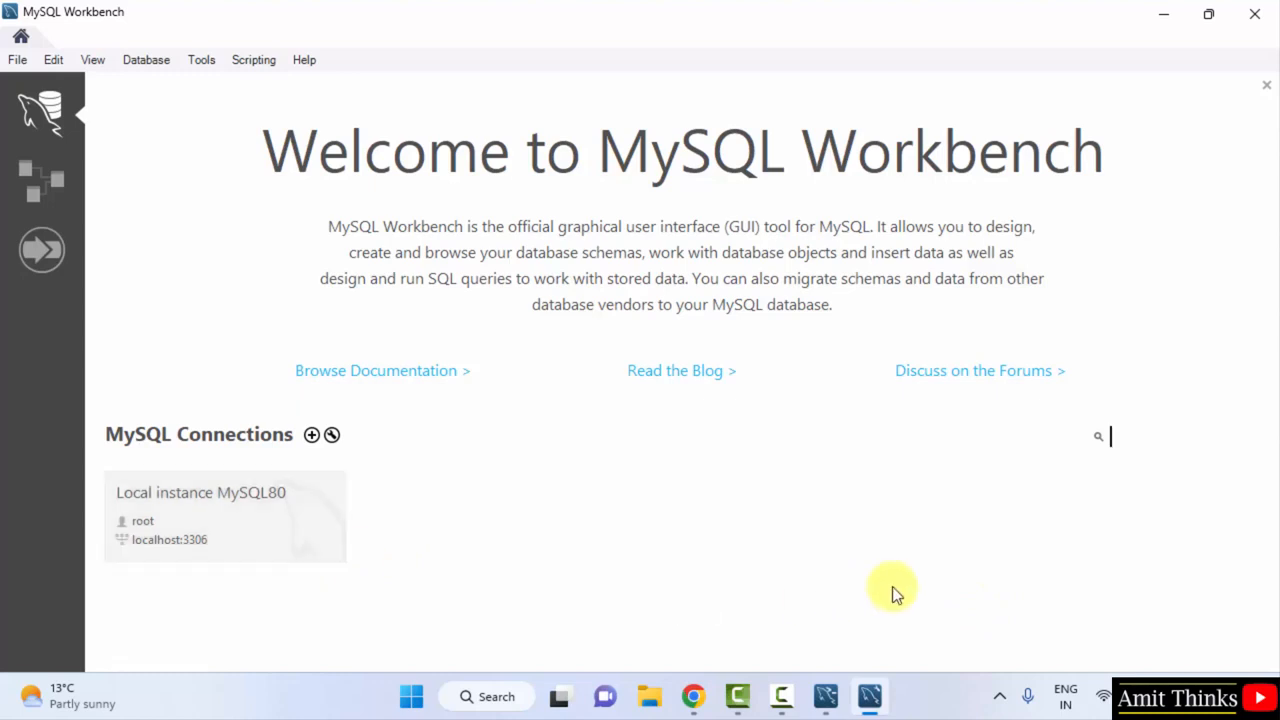
# In File Explorer, navigate to C:\Program Files\MySQL\MySQL Server 8.0\bin
pyautogui.click(650, 700)
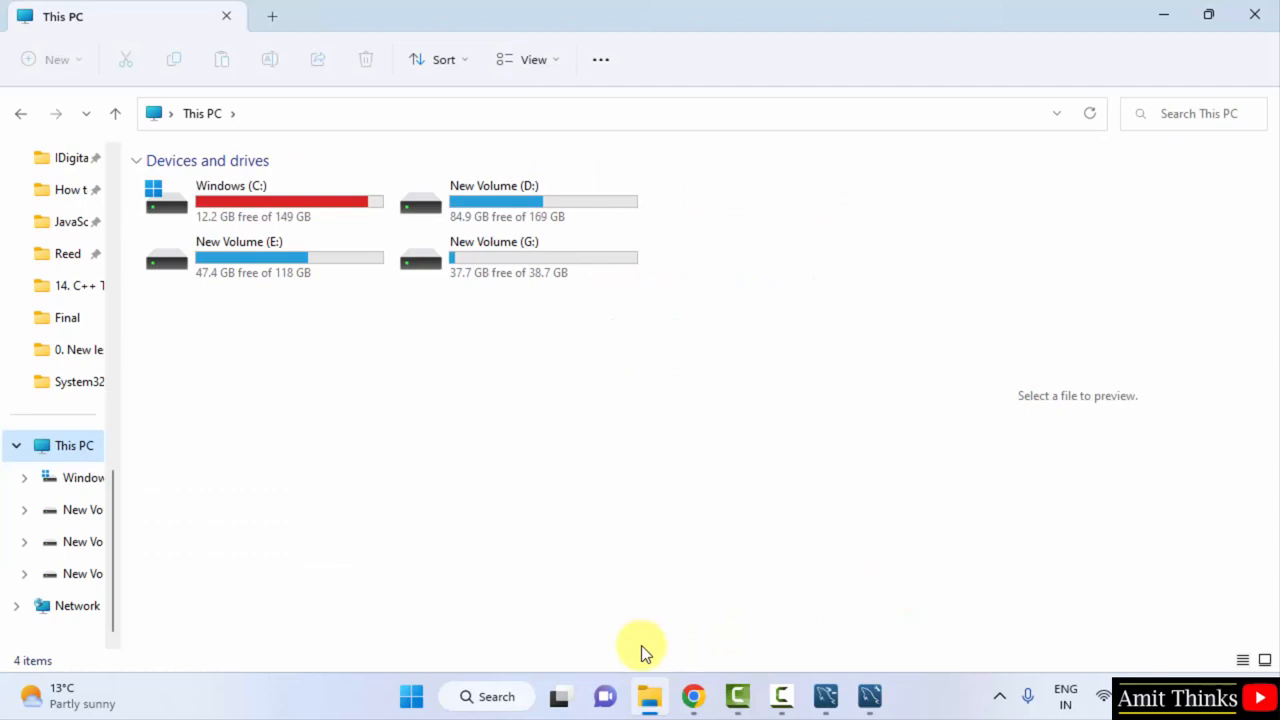
pyautogui.doubleClick(260, 194)
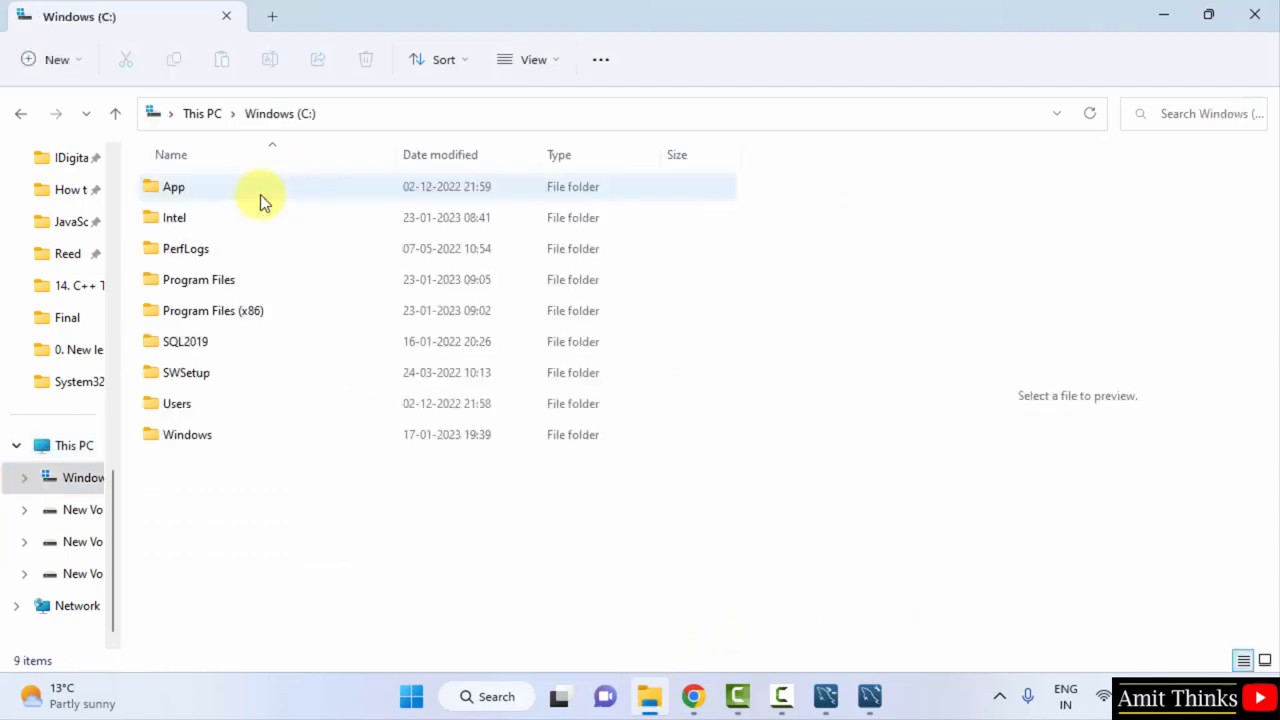
pyautogui.doubleClick(297, 272)
pyautogui.click(365, 587)
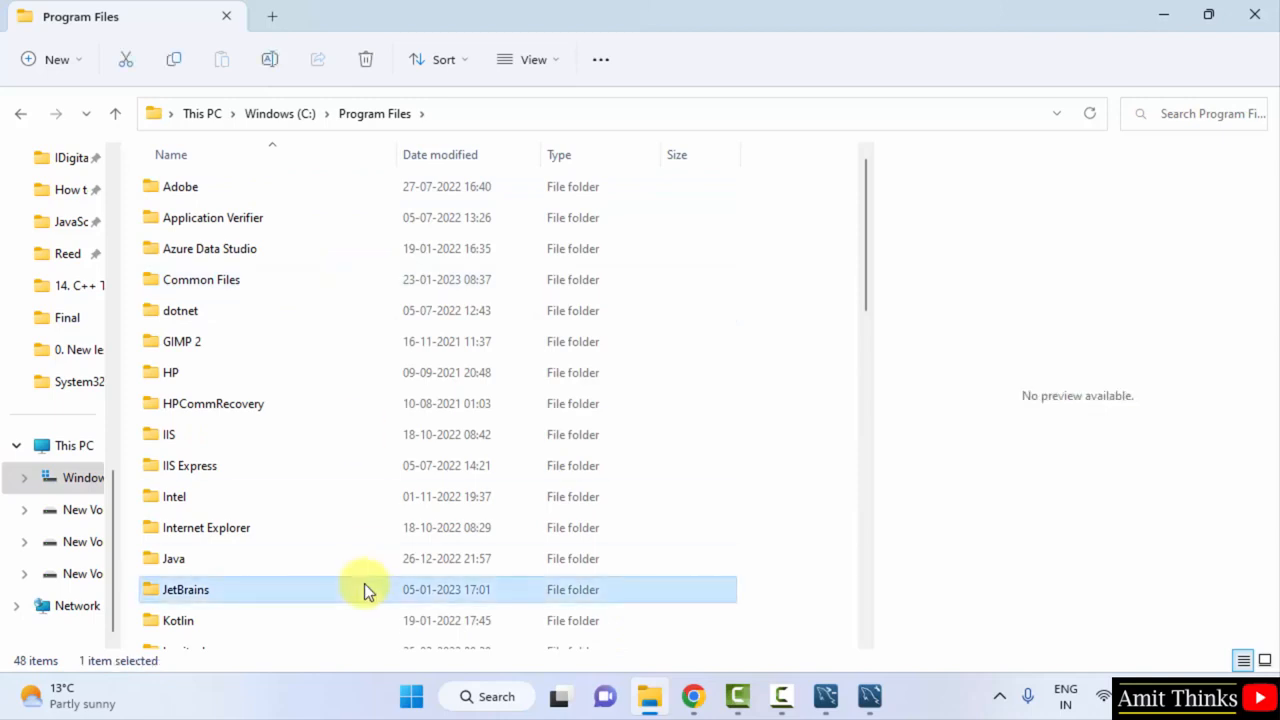
pyautogui.press('Down')
pyautogui.press('Down')
pyautogui.press('Down')
pyautogui.press('Down')
pyautogui.press('Down')
pyautogui.press('Down')
pyautogui.press('Down')
pyautogui.press('Down')
pyautogui.press('Down')
pyautogui.press('Down')
pyautogui.press('Down')
pyautogui.press('Down')
pyautogui.press('Down')
pyautogui.press('Down')
pyautogui.press('Down')
pyautogui.press('Down')
pyautogui.press('Down')
pyautogui.press('Down')
pyautogui.press('Down')
pyautogui.press('Down')
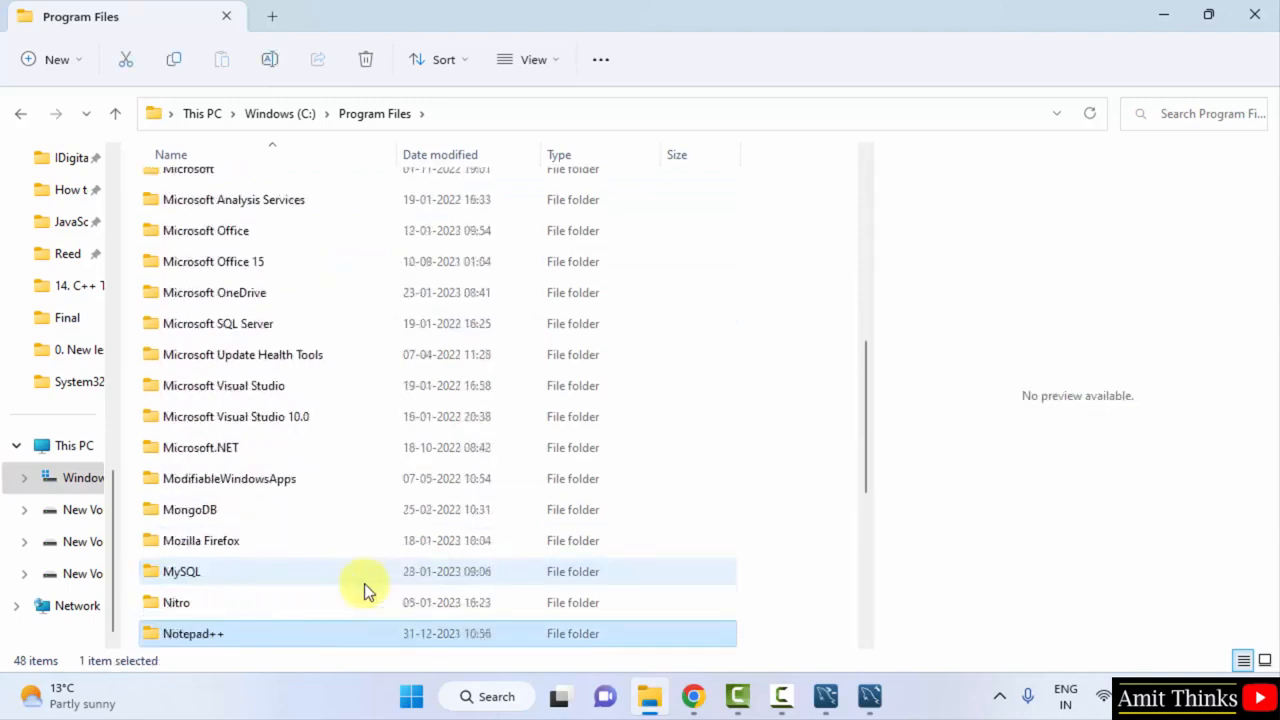
pyautogui.click(364, 583)
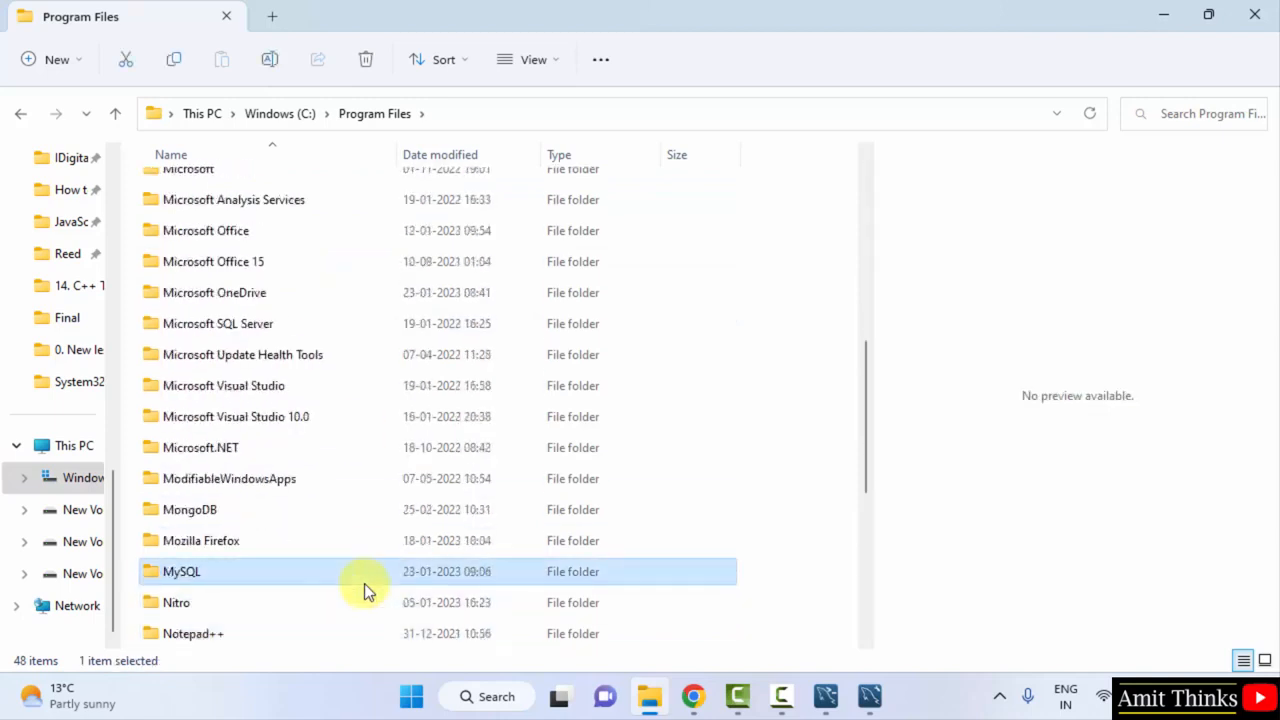
pyautogui.doubleClick(440, 570)
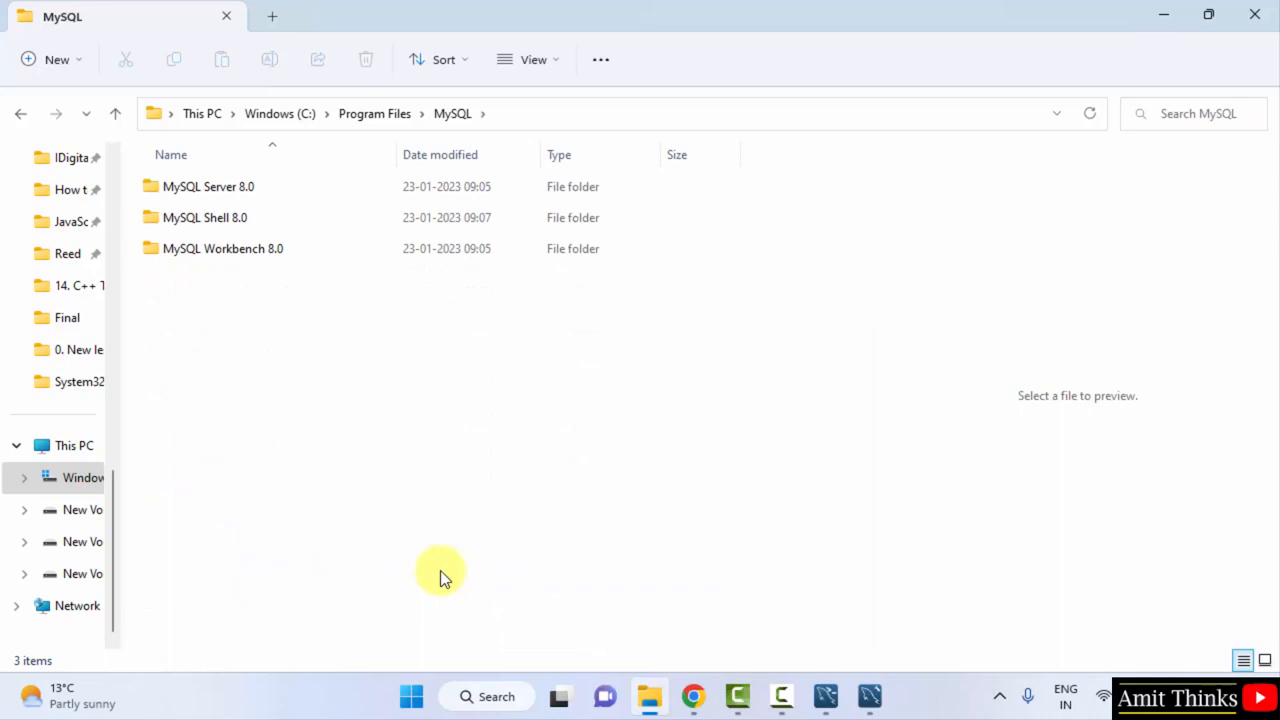
pyautogui.click(297, 187)
pyautogui.doubleClick(297, 187)
pyautogui.doubleClick(297, 187)
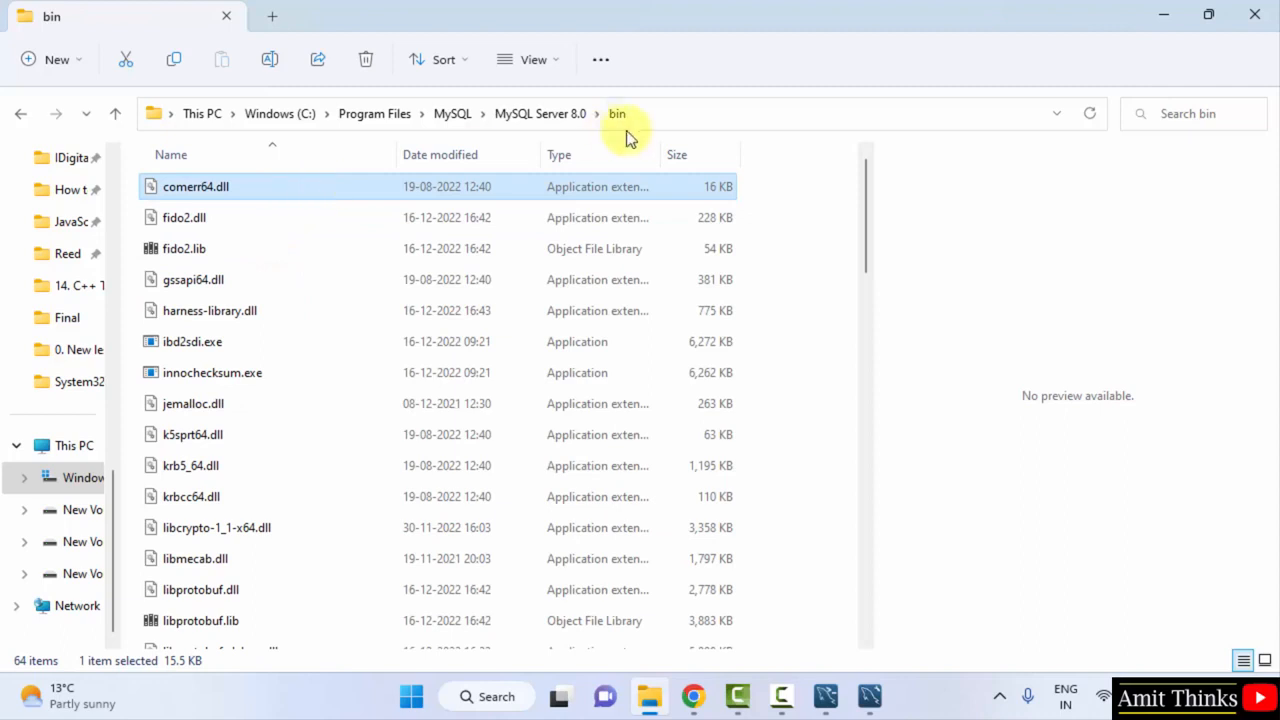
# Copy the bin folder's full path from the address bar, then minimize File Explorer
pyautogui.click(667, 120)
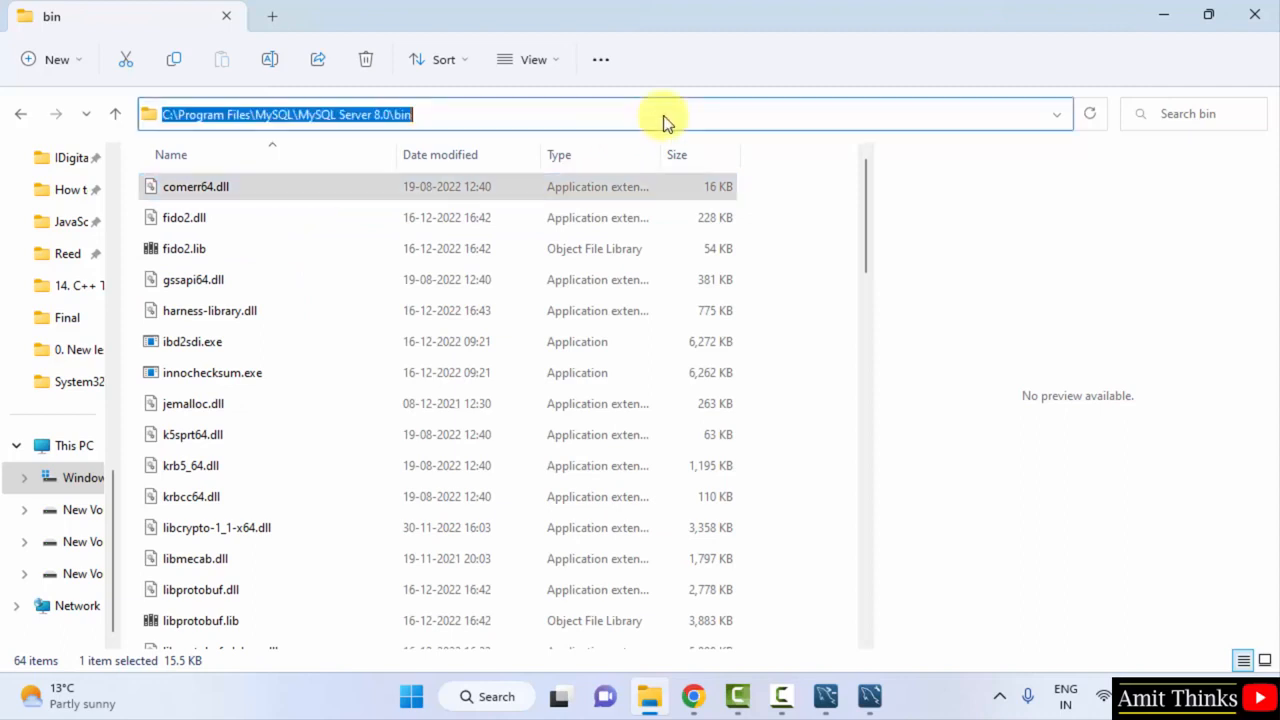
pyautogui.rightClick(355, 114)
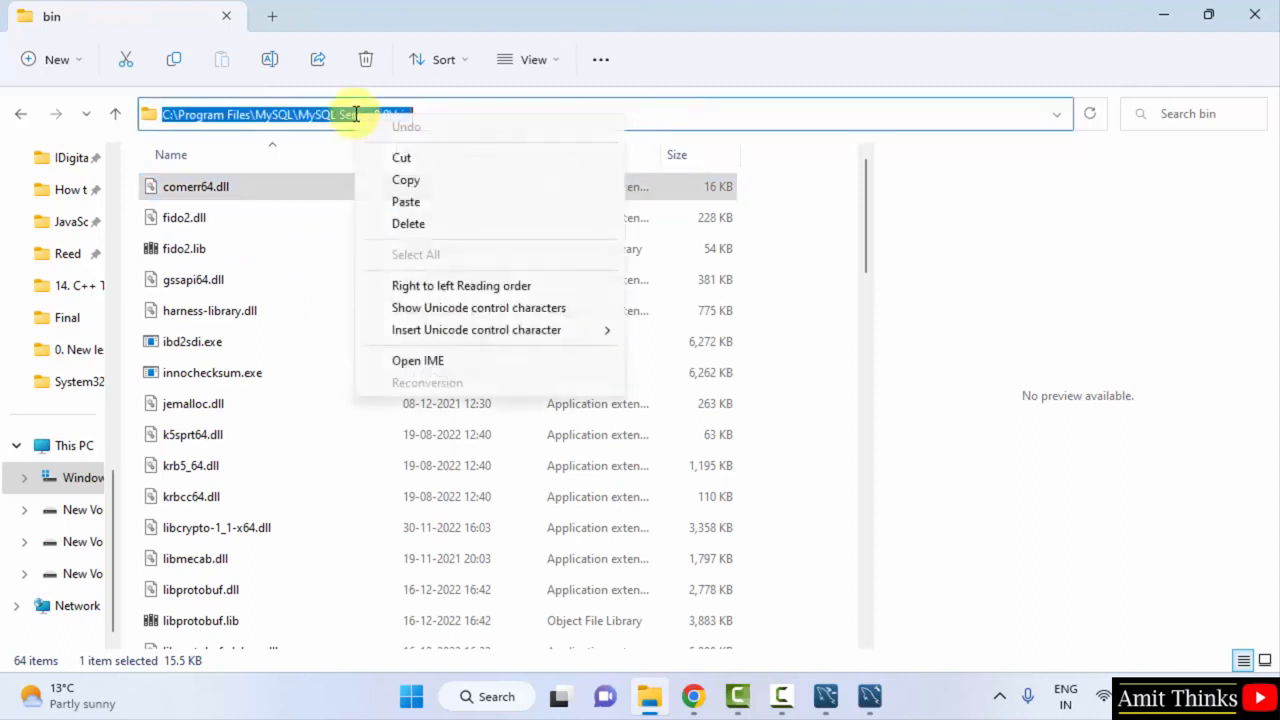
pyautogui.click(425, 179)
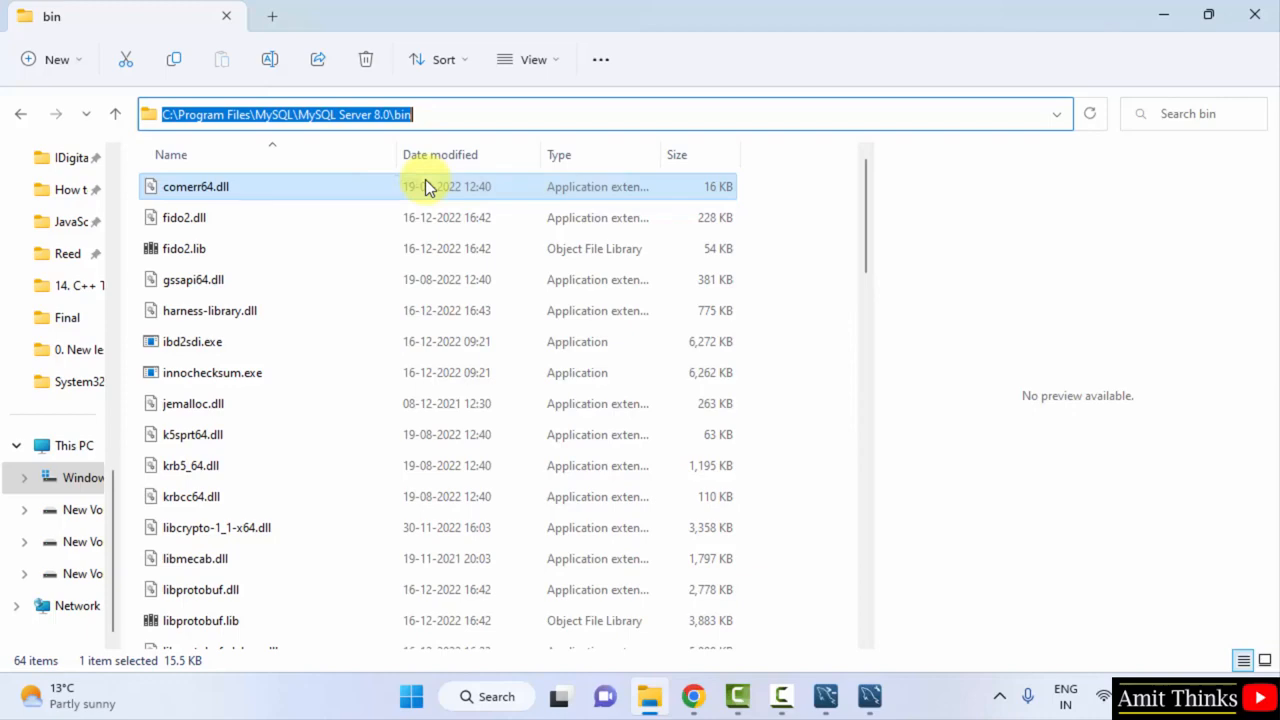
pyautogui.click(1162, 22)
# Minimize Workbench and Shell, then open Environment Variables via a Start search for 'environment variables'
pyautogui.click(1162, 22)
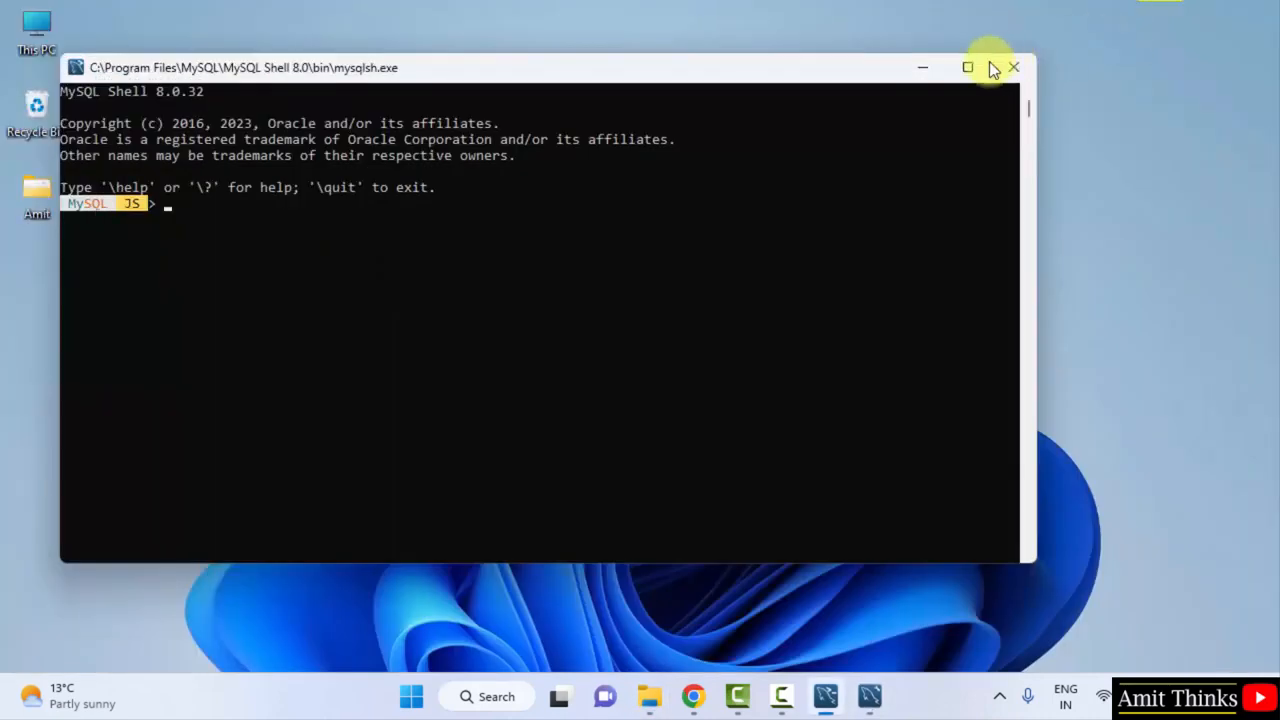
pyautogui.click(922, 70)
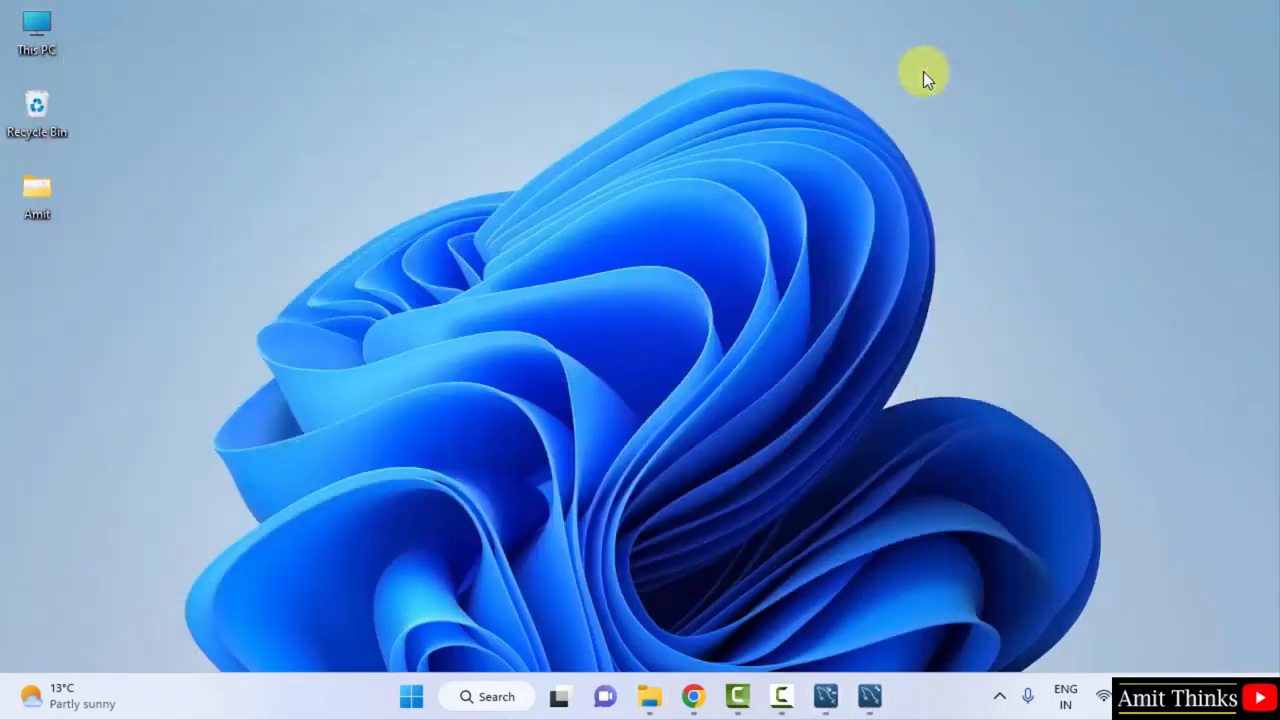
pyautogui.click(414, 692)
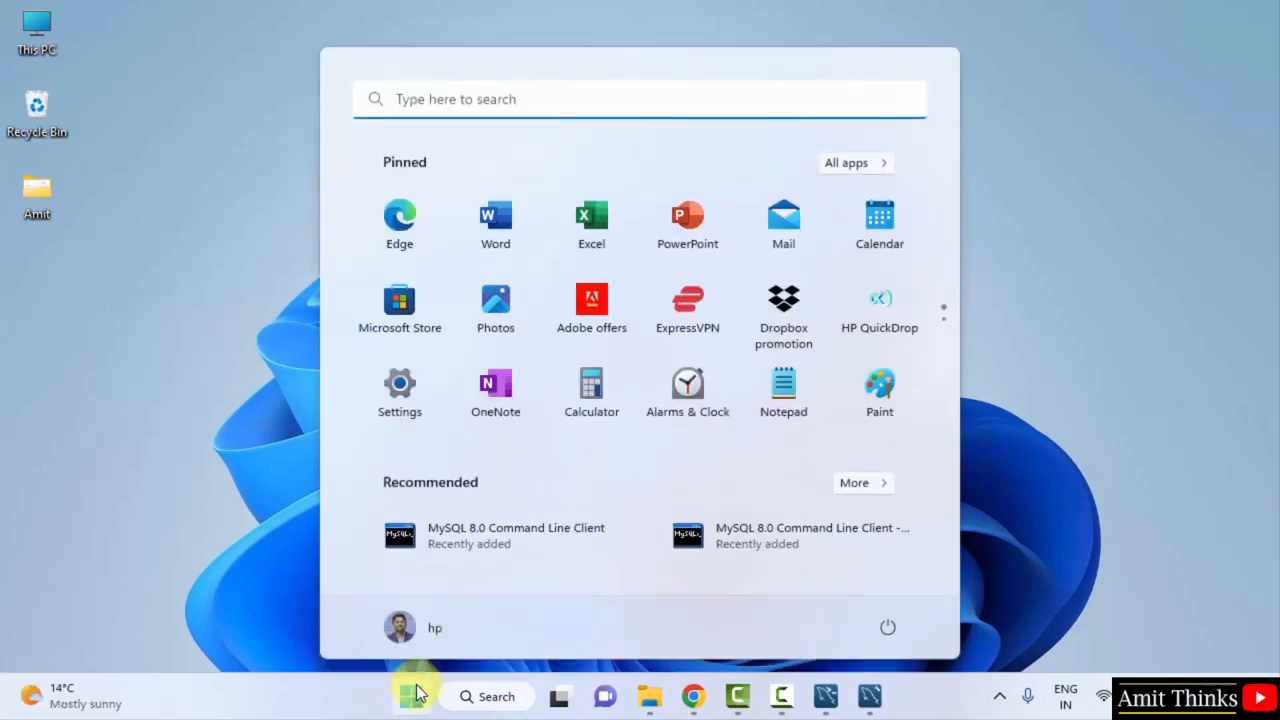
pyautogui.write('environment')
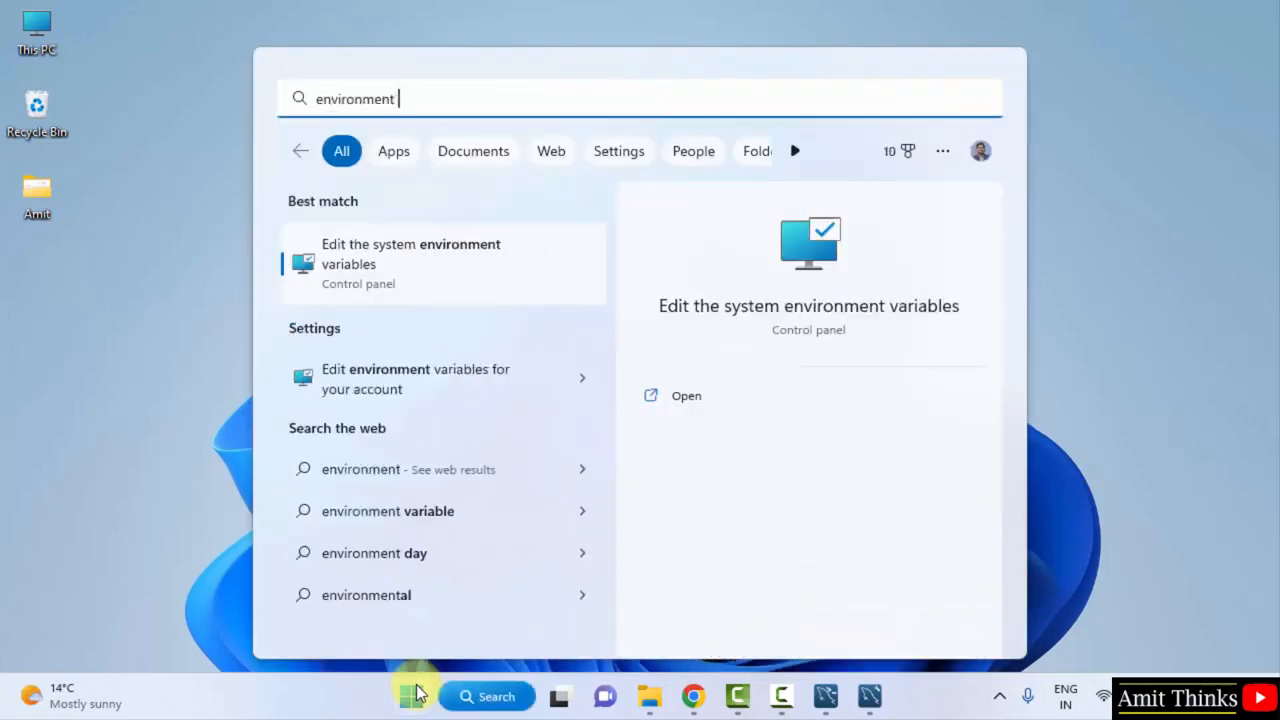
pyautogui.write(' variables')
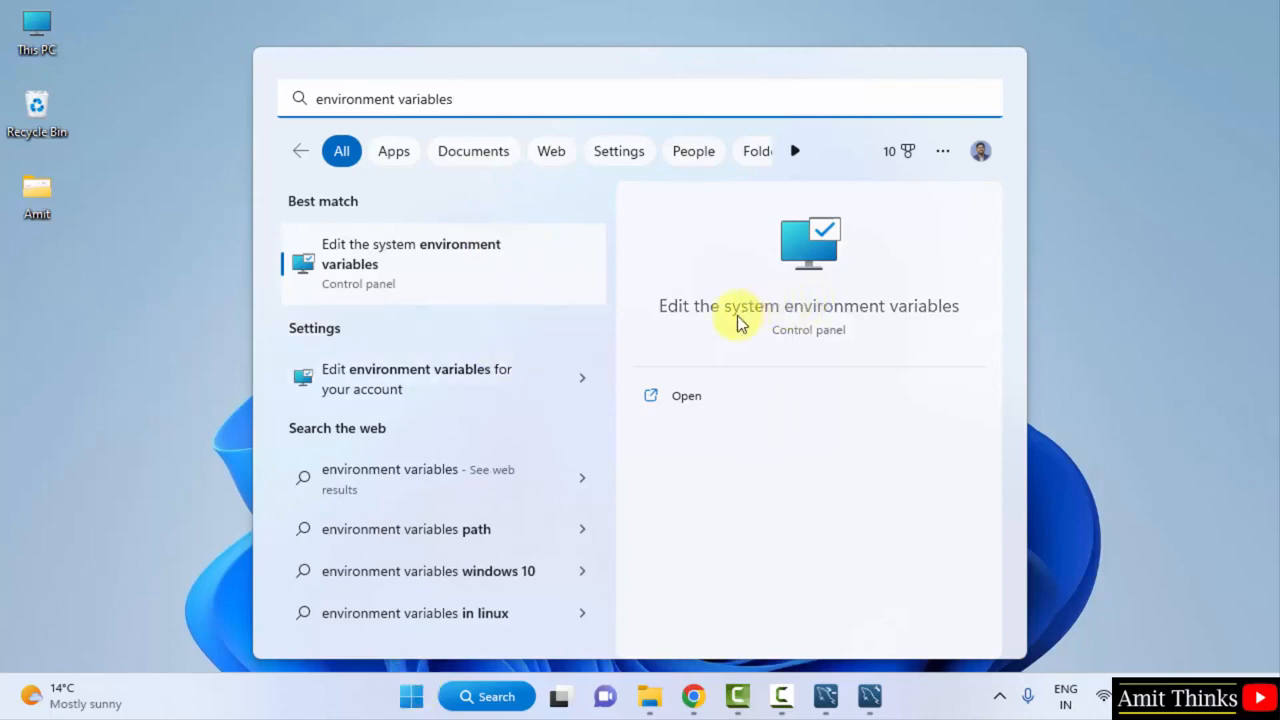
pyautogui.click(690, 396)
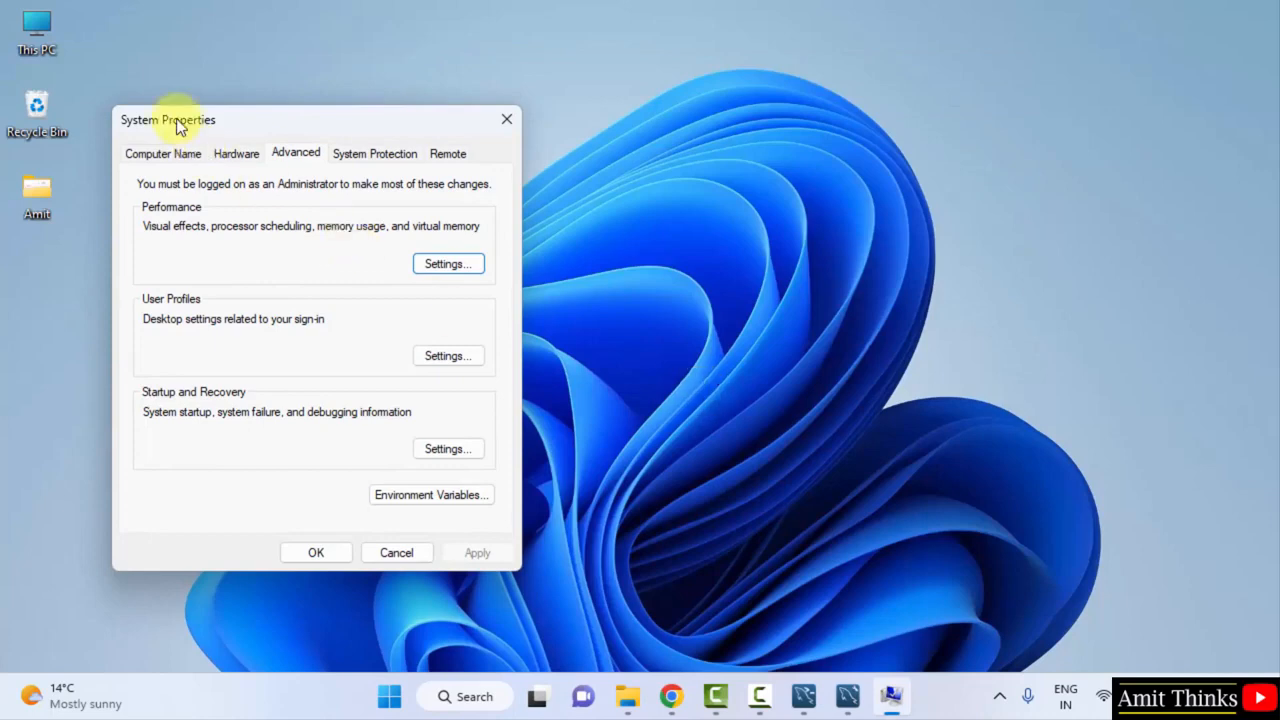
pyautogui.click(481, 494)
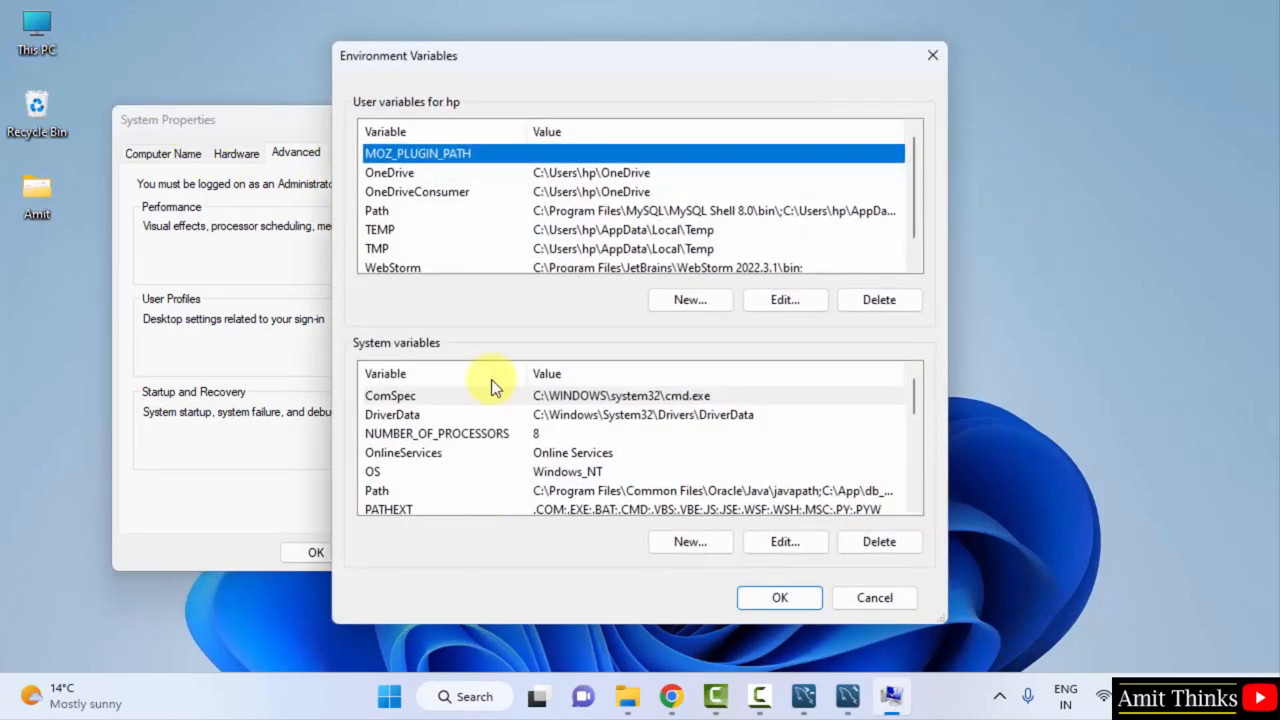
pyautogui.click(913, 505)
pyautogui.click(913, 505)
pyautogui.click(913, 505)
# Paste C:\Program Files\MySQL\MySQL Server 8.0\bin as a new system Path entry and confirm all dialogs
pyautogui.click(755, 435)
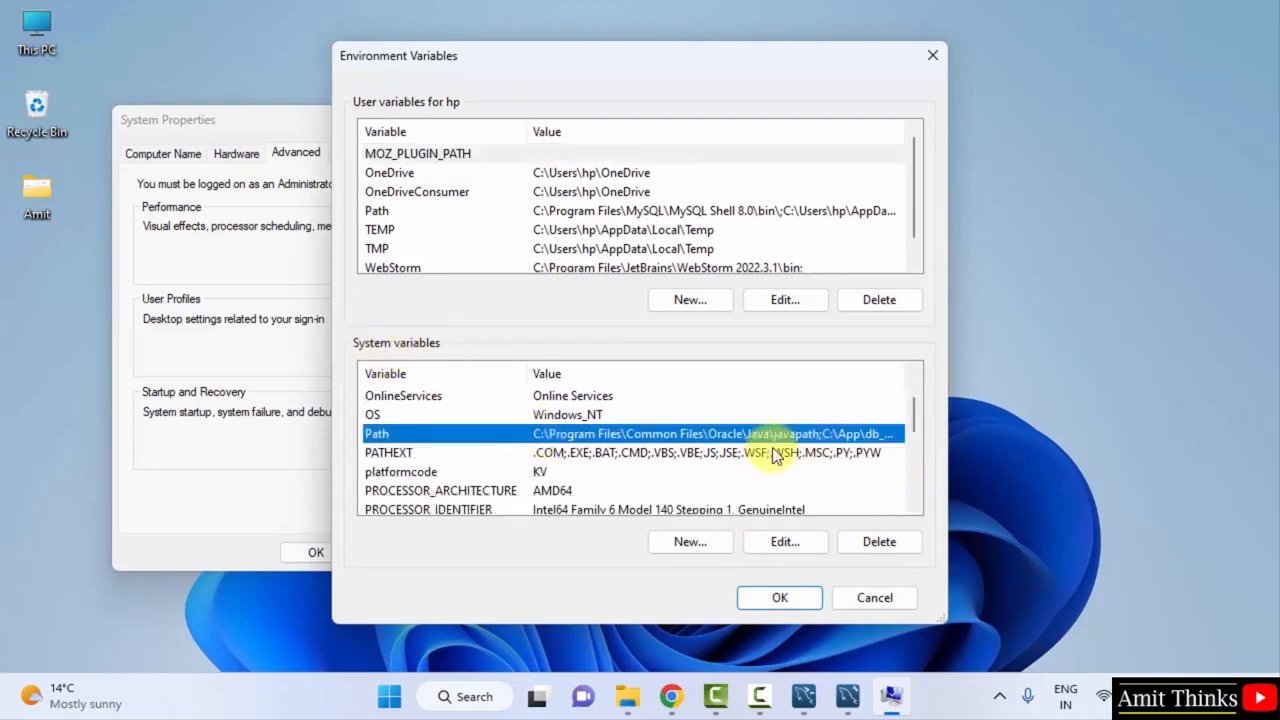
pyautogui.doubleClick(767, 438)
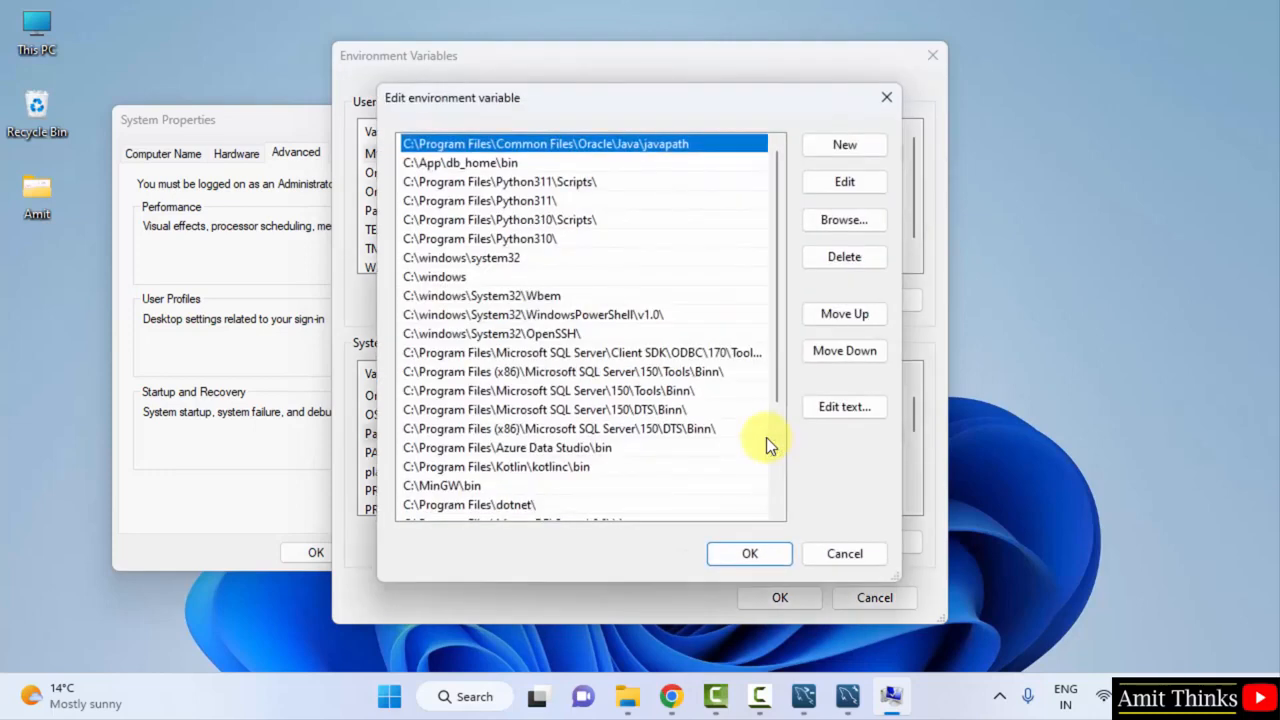
pyautogui.scroll(-3, 775, 458)
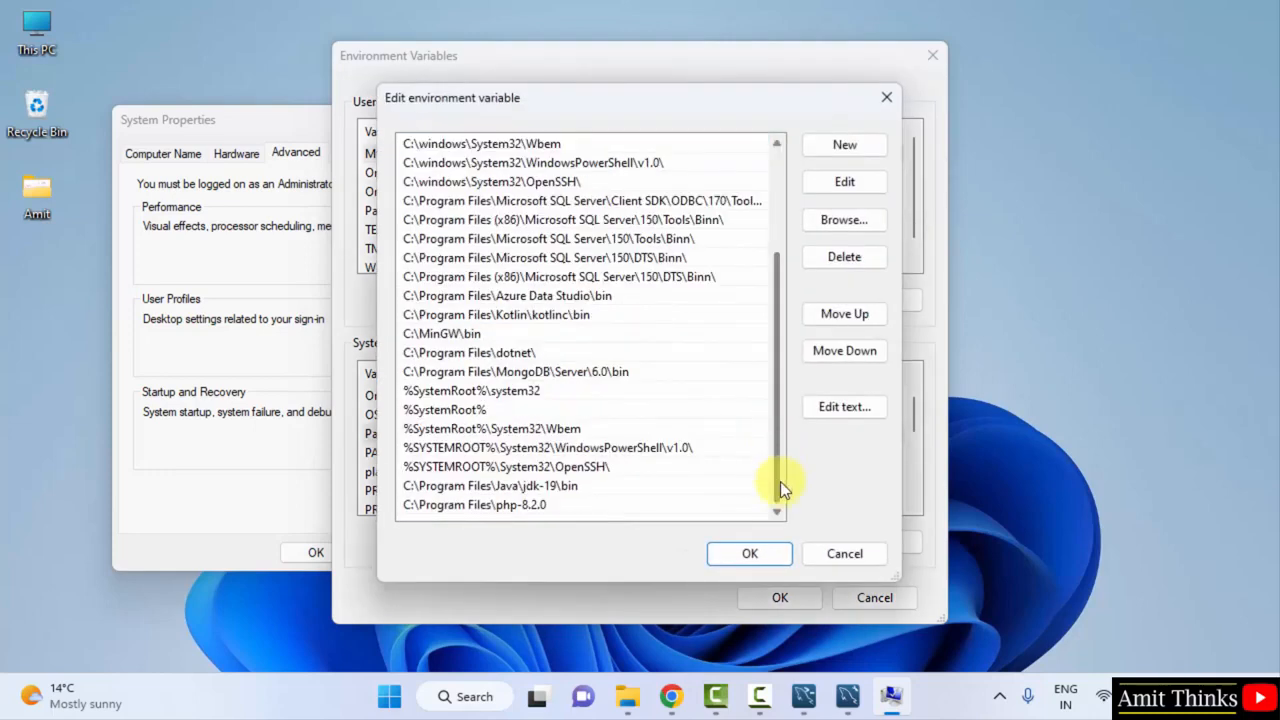
pyautogui.click(866, 146)
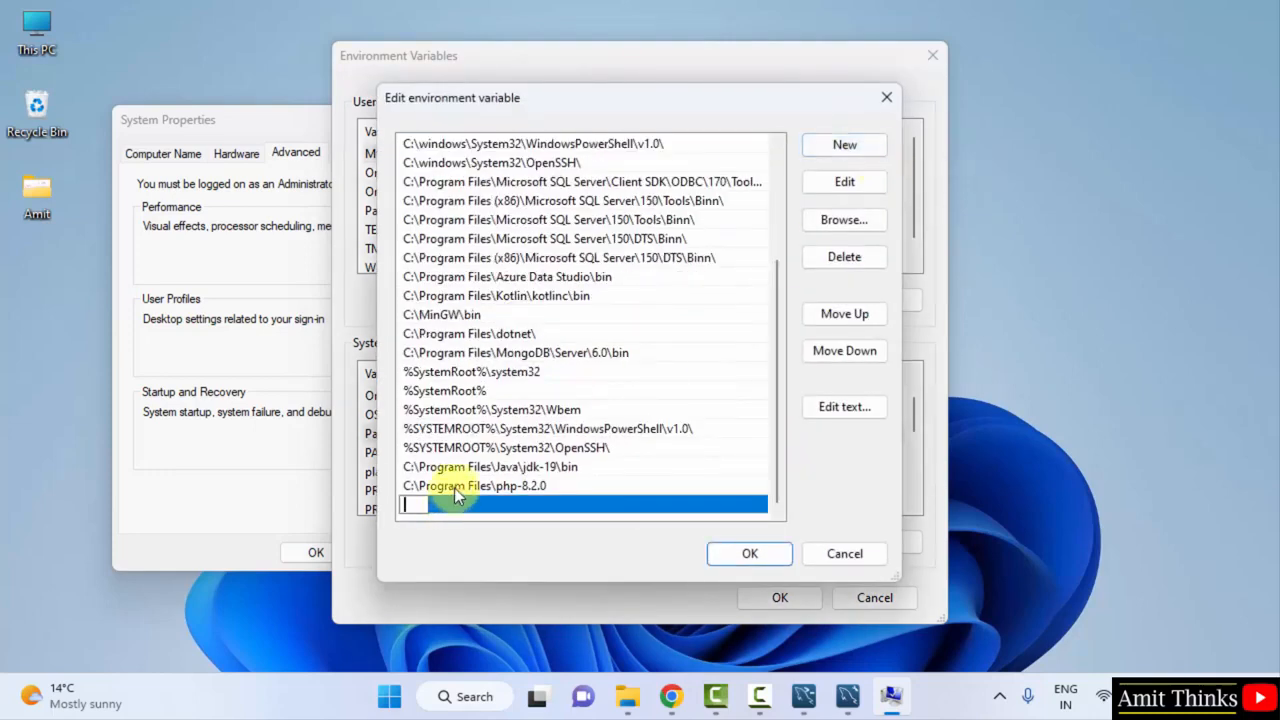
pyautogui.rightClick(412, 504)
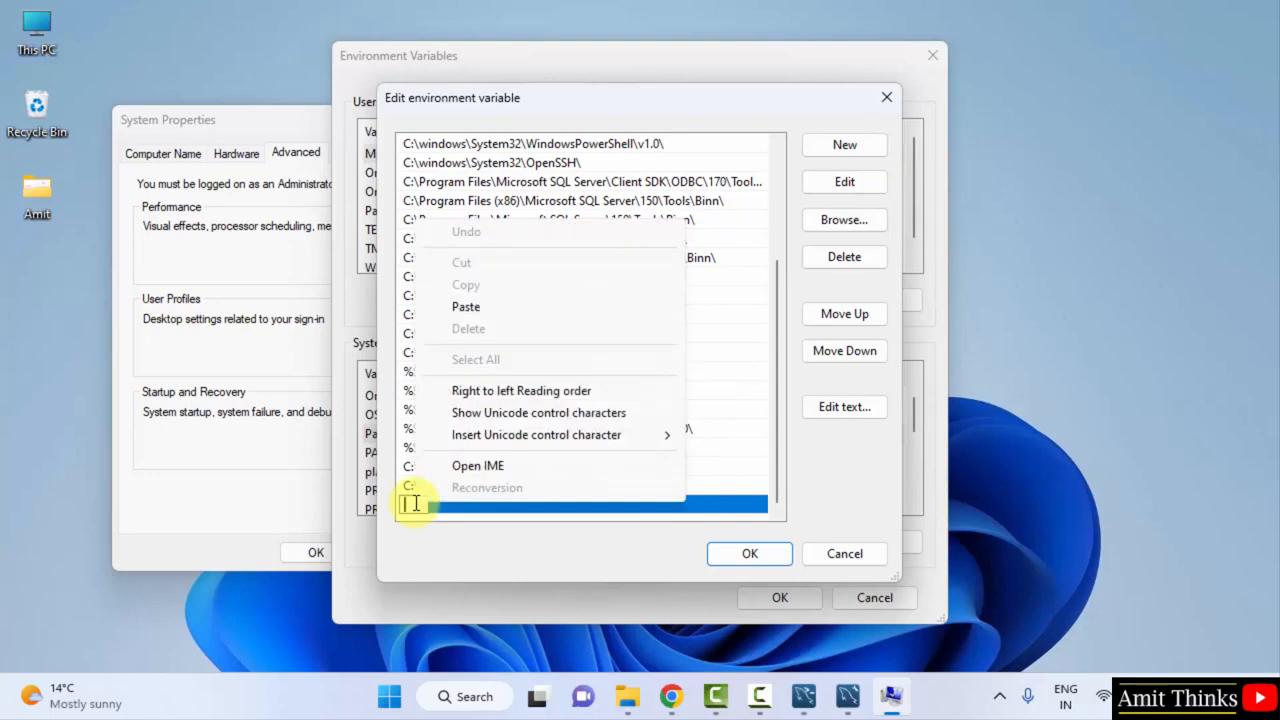
pyautogui.click(523, 308)
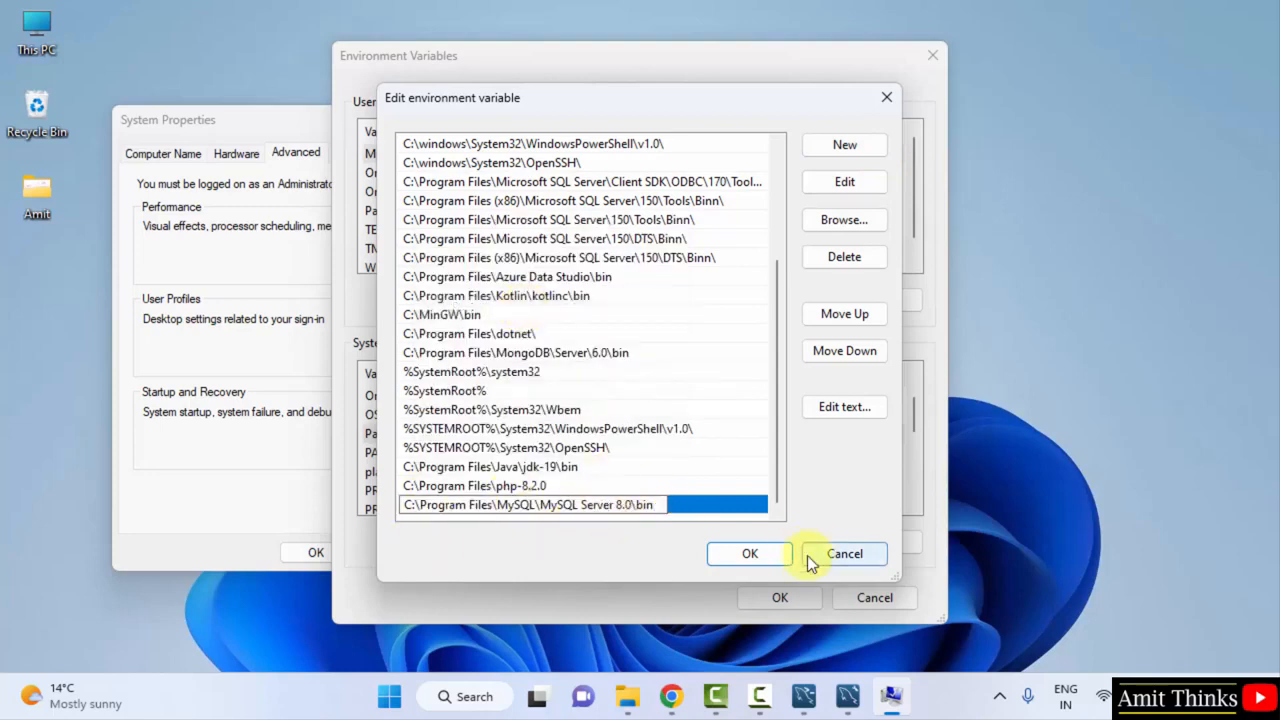
pyautogui.click(772, 557)
pyautogui.click(780, 597)
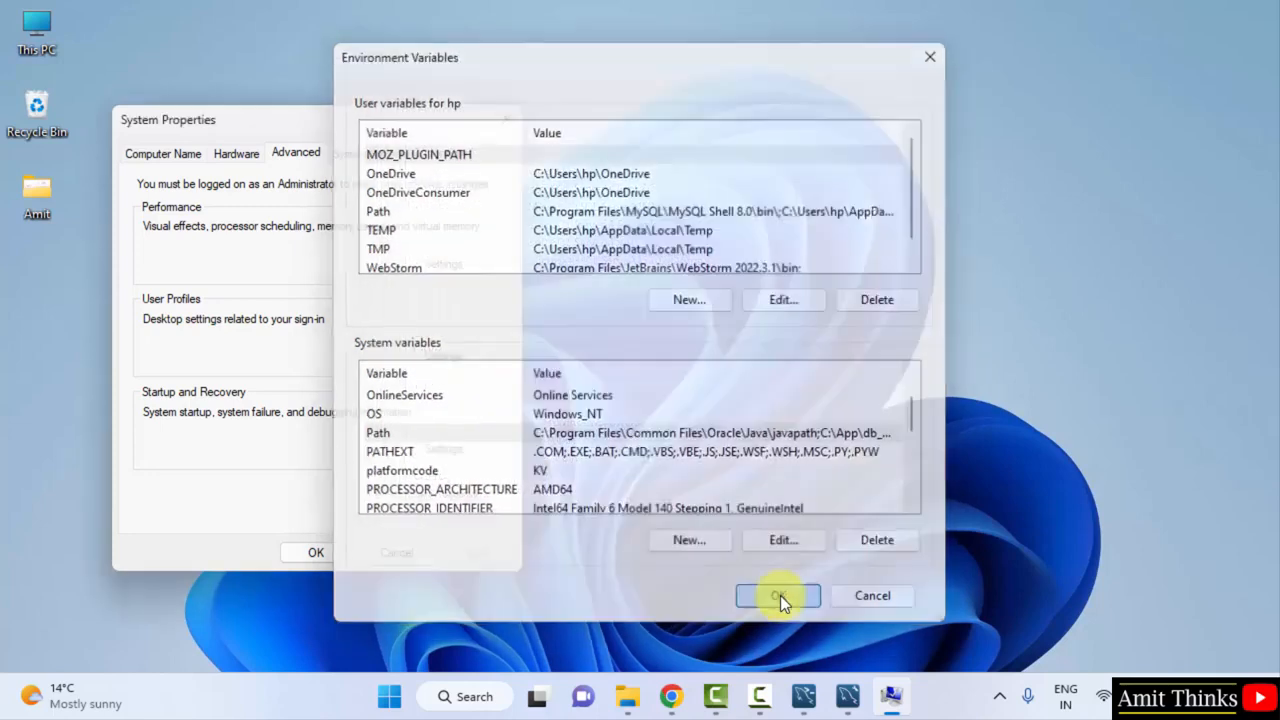
pyautogui.click(331, 548)
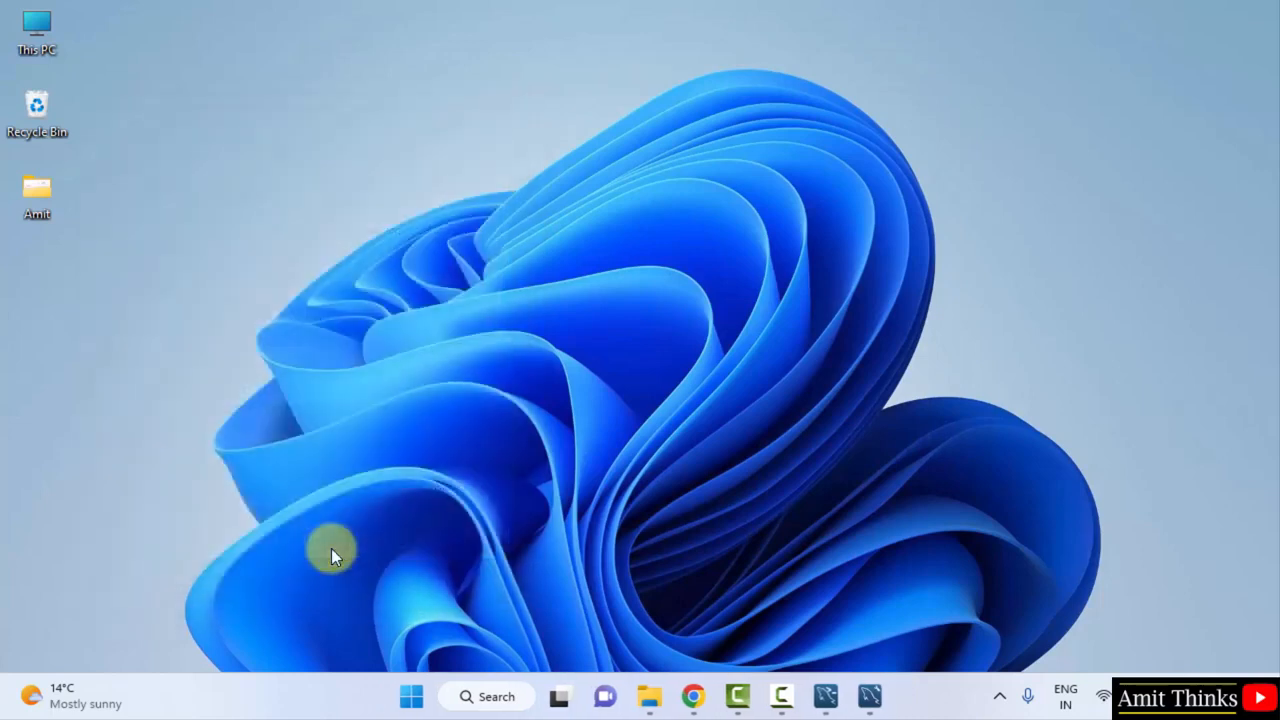
pyautogui.click(870, 695)
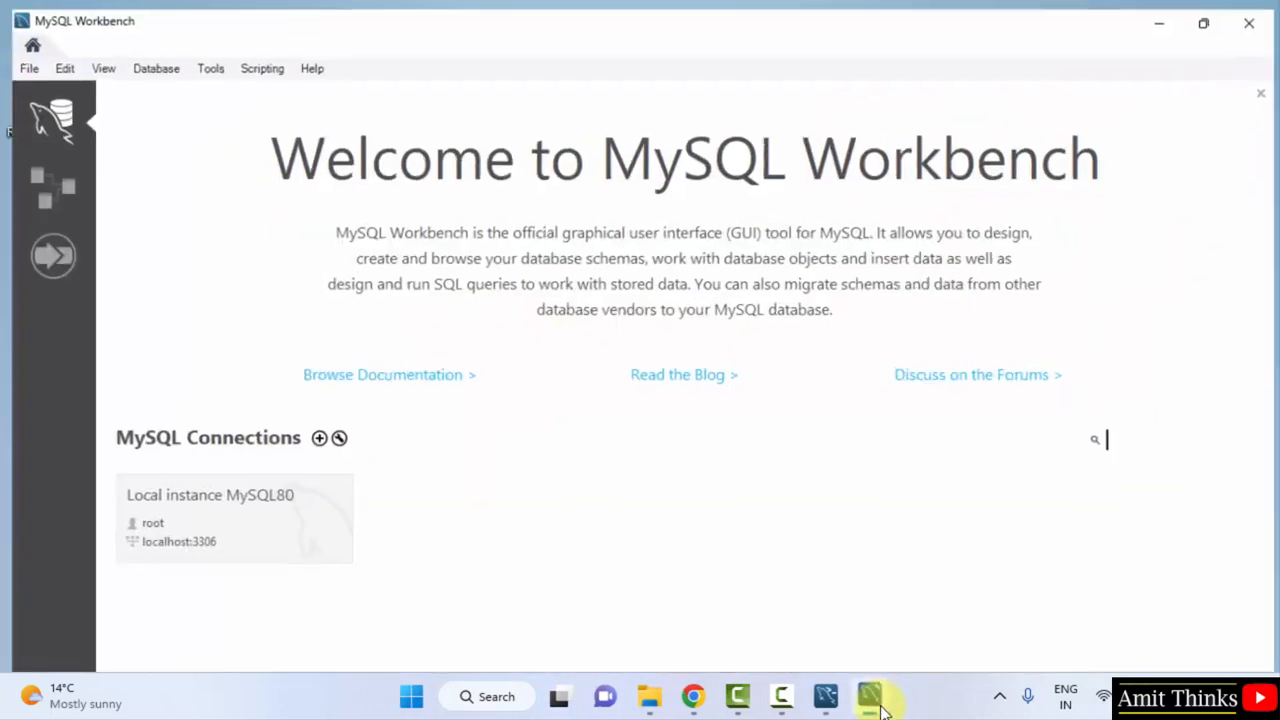
pyautogui.click(169, 505)
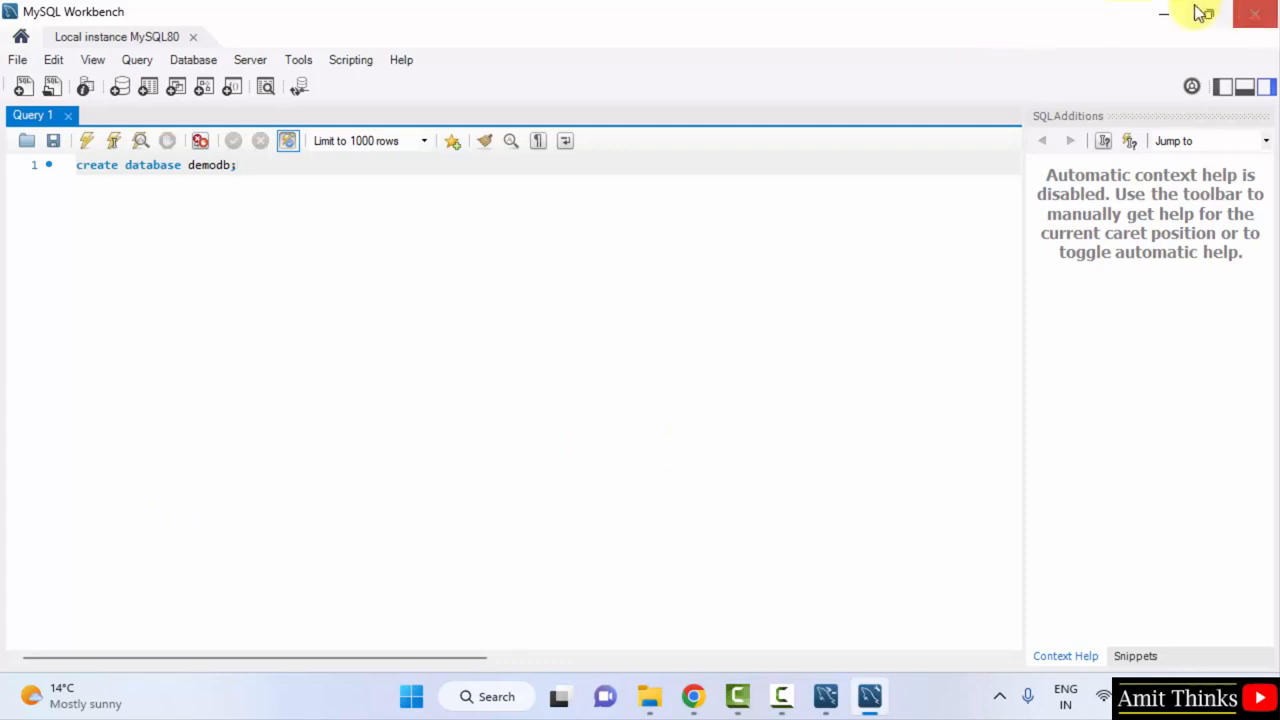
pyautogui.click(1164, 15)
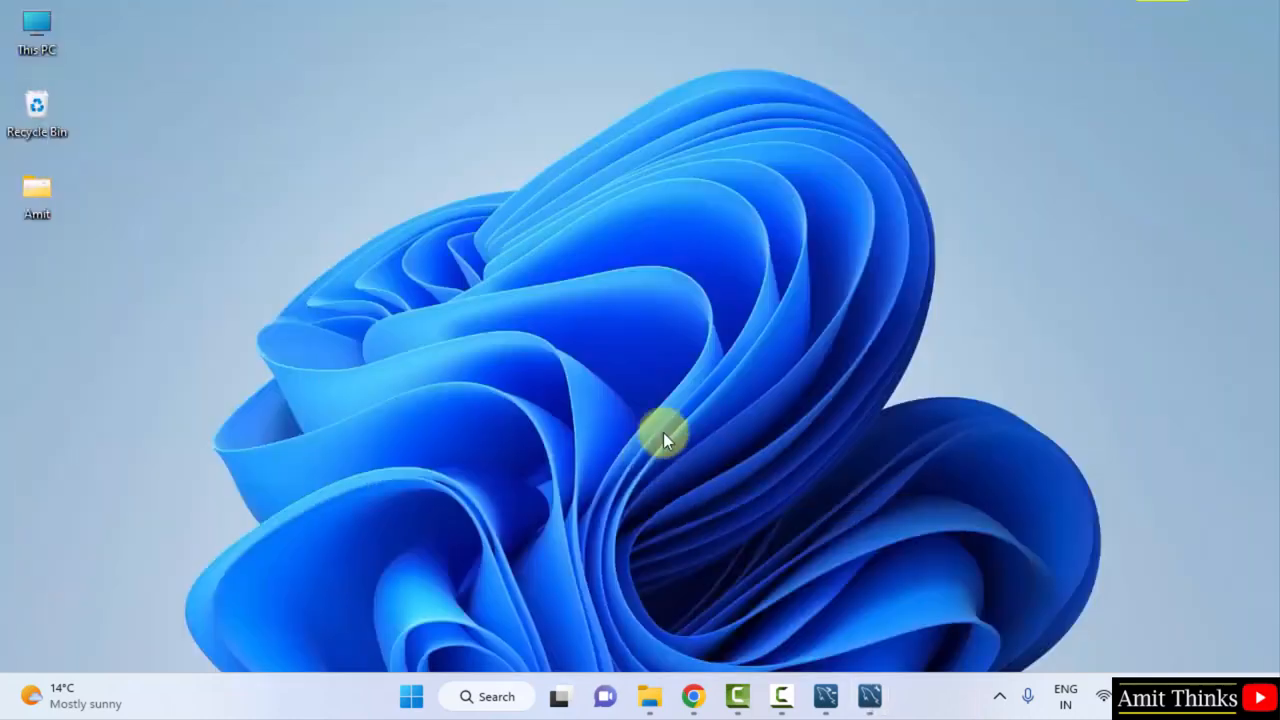
# Open Command Prompt and run mysql --version to confirm MySQL 8.0.32 is available
pyautogui.click(410, 697)
pyautogui.write('cmd')
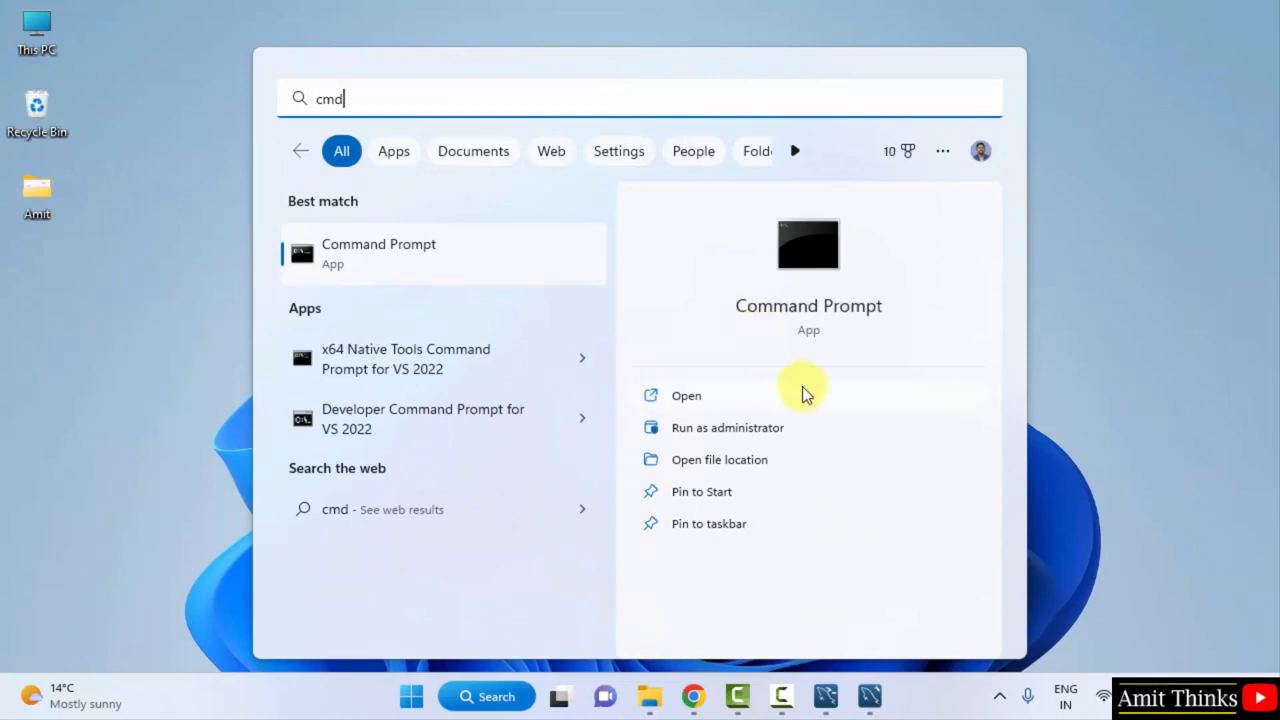
pyautogui.click(857, 398)
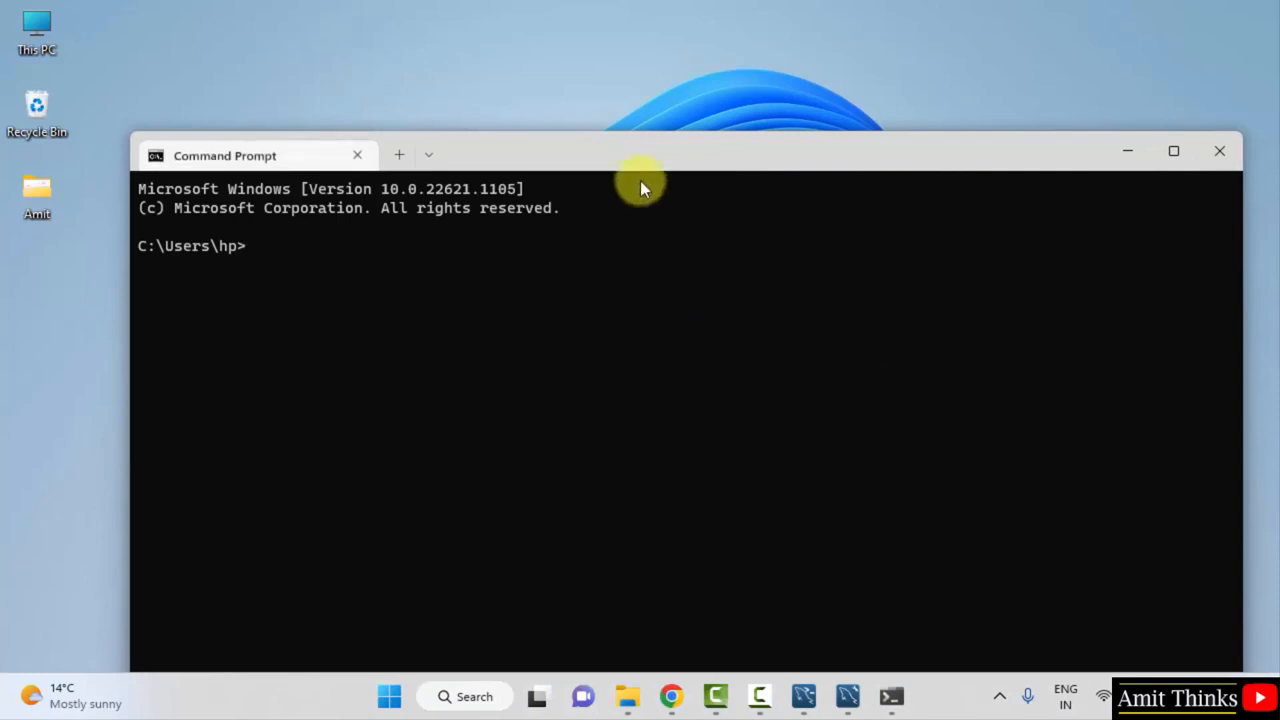
pyautogui.moveTo(639, 156); pyautogui.dragTo(679, 100)
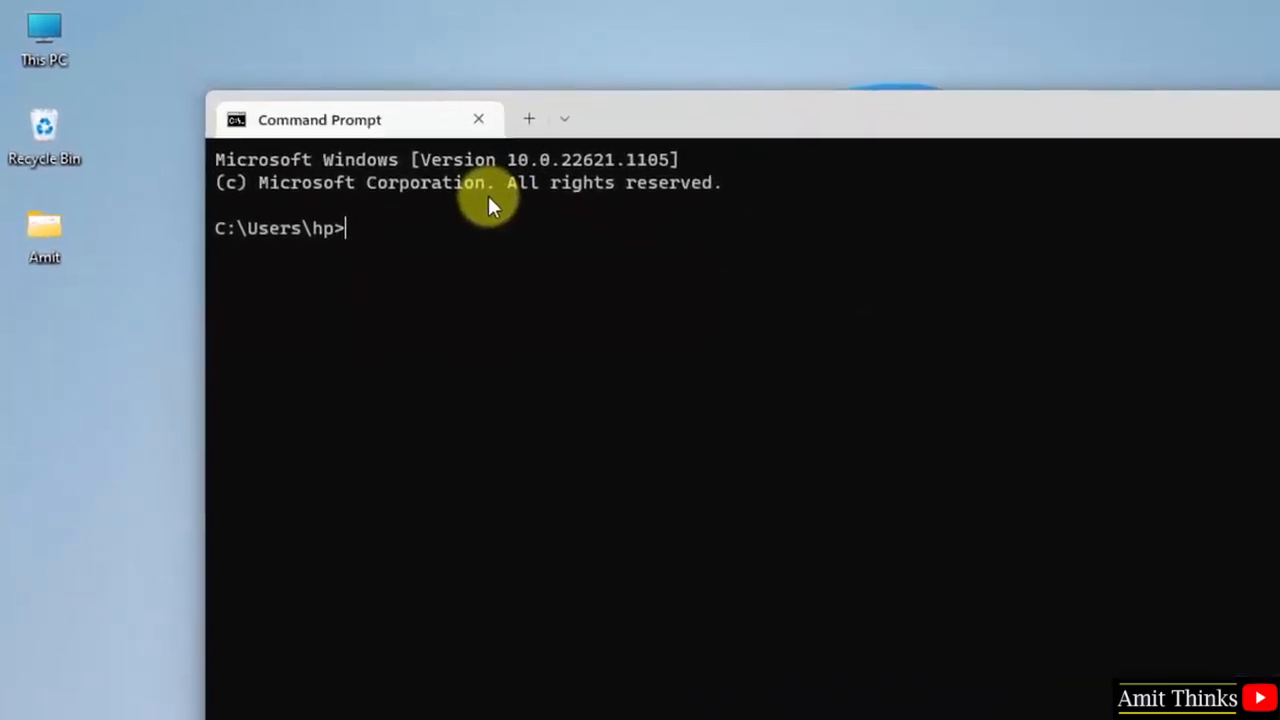
pyautogui.write('mysql --v')
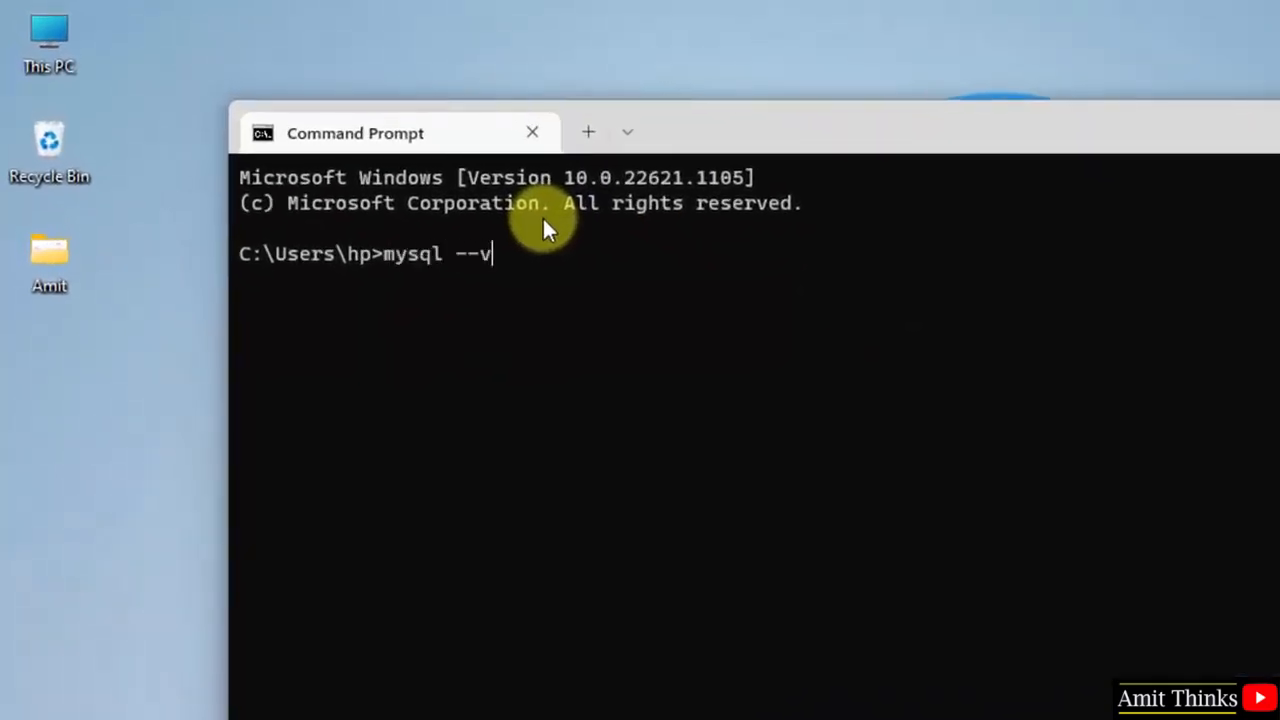
pyautogui.write('ersion')
pyautogui.press('Return')
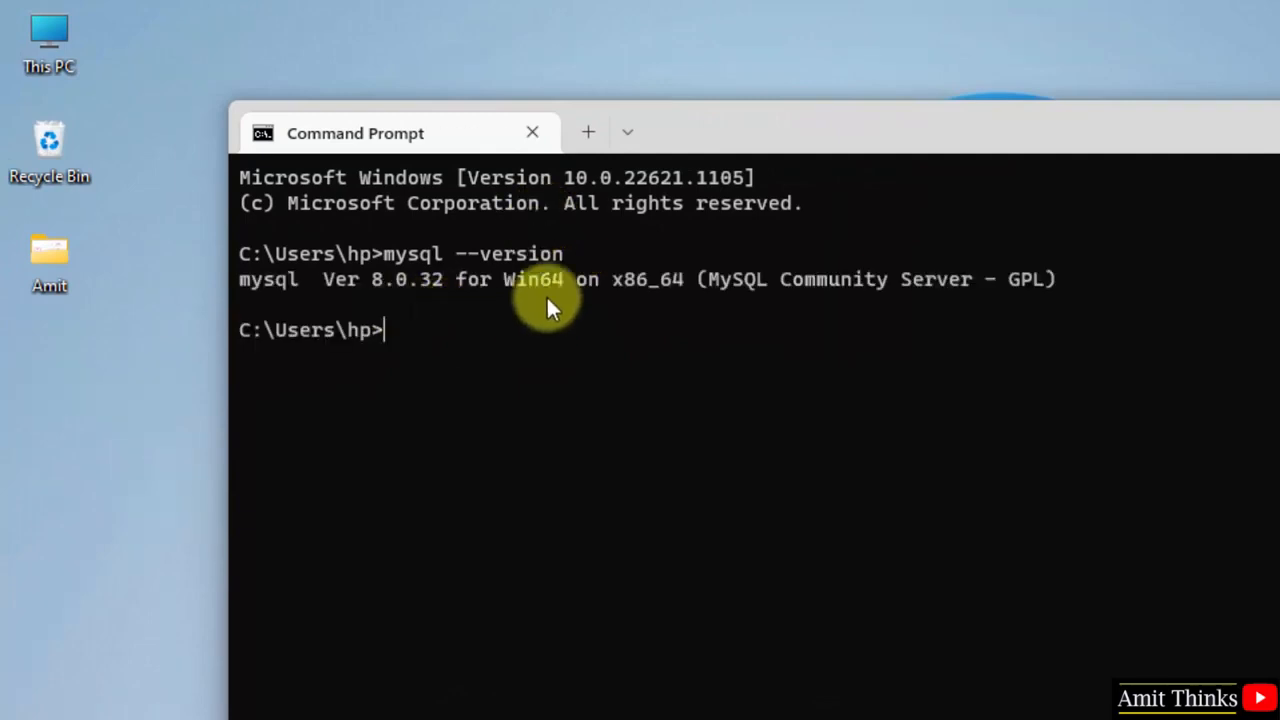
# Log in to the MySQL monitor with mysql -u root -p, entering the root password
pyautogui.write('my')
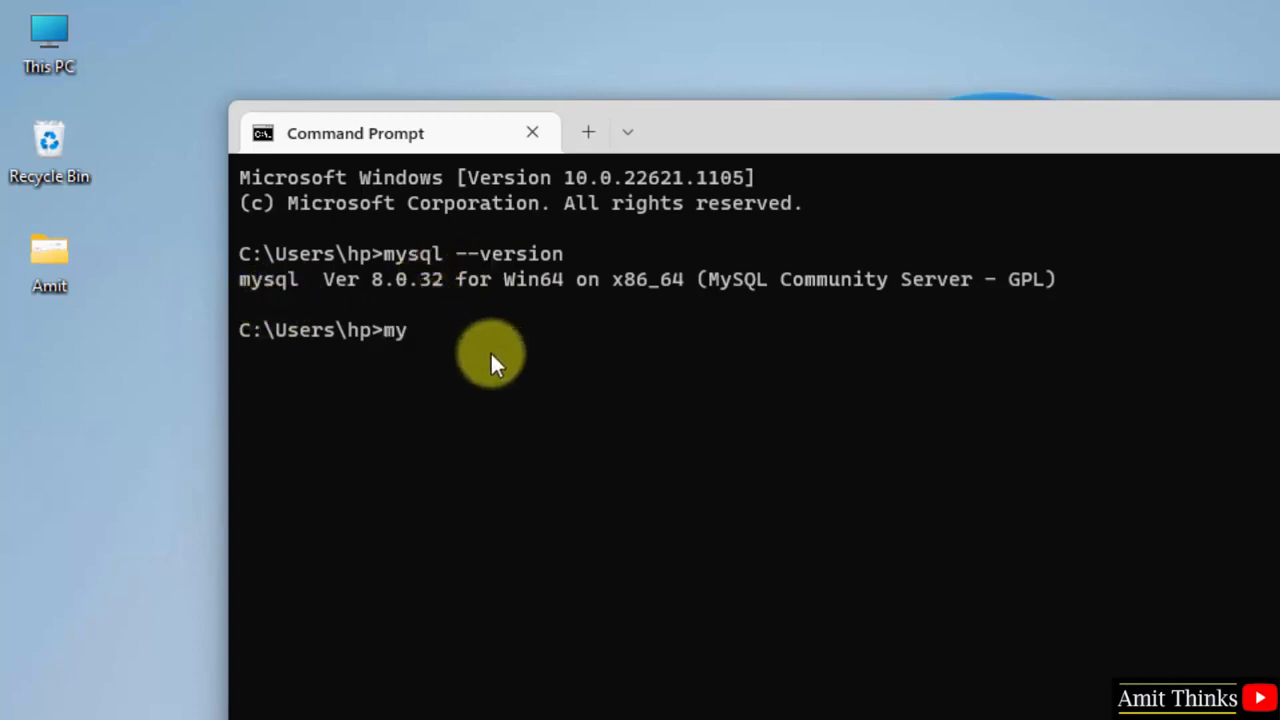
pyautogui.write('sql -u root -p')
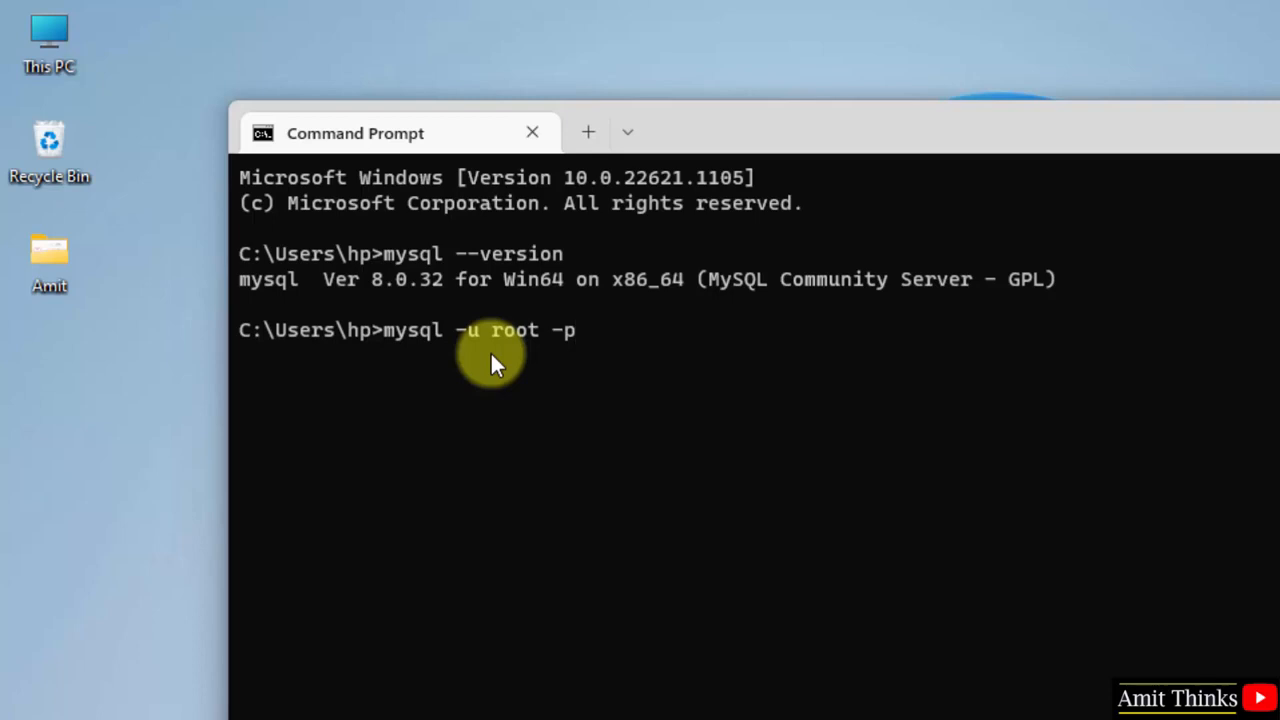
pyautogui.press('Return')
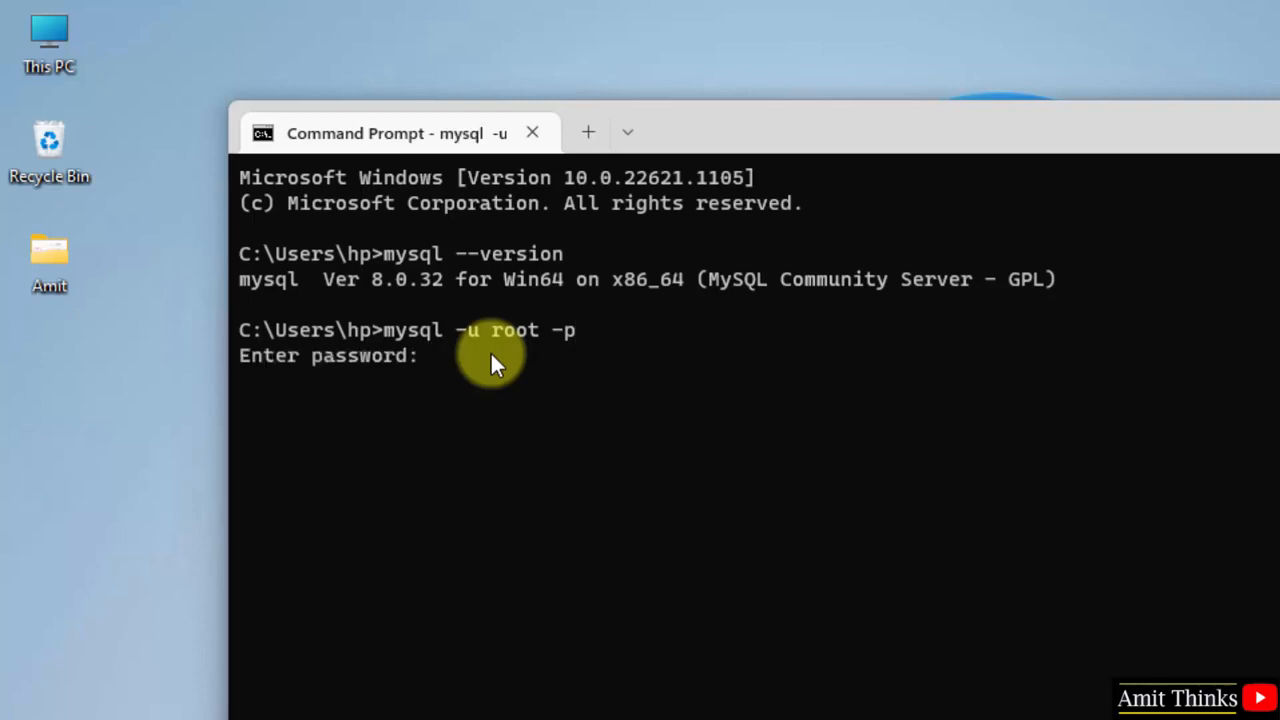
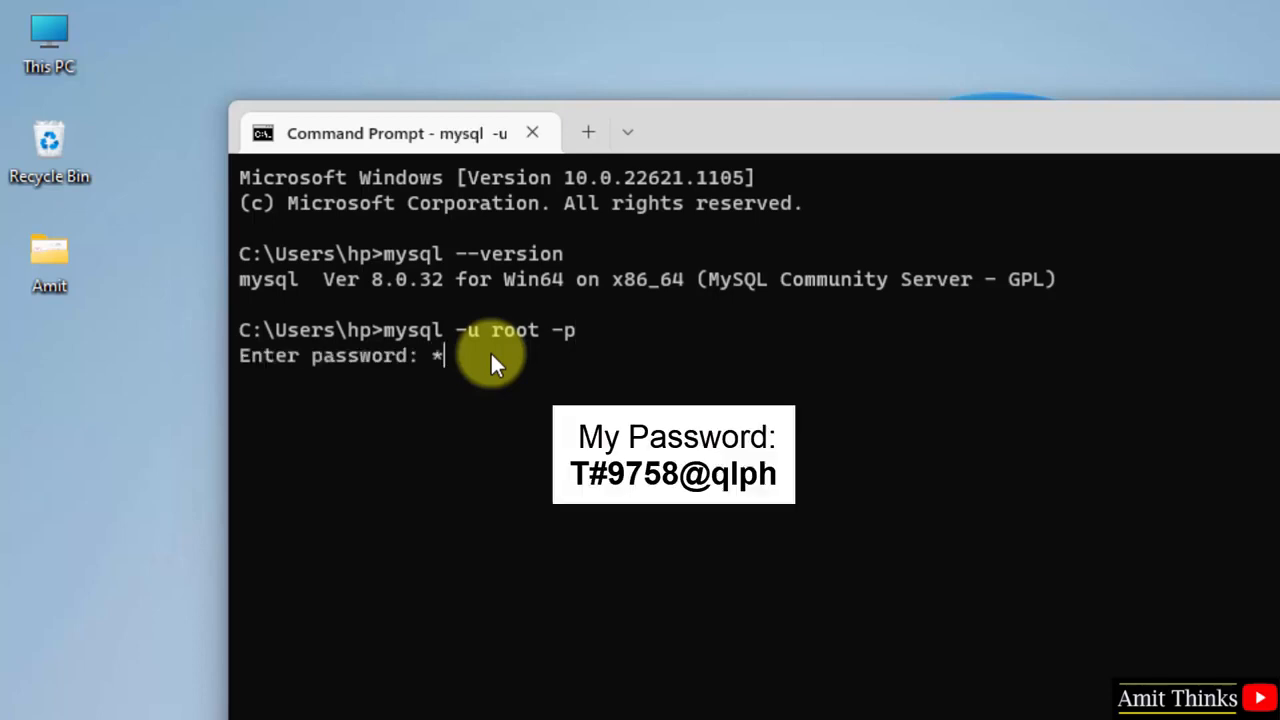
pyautogui.press('Return')
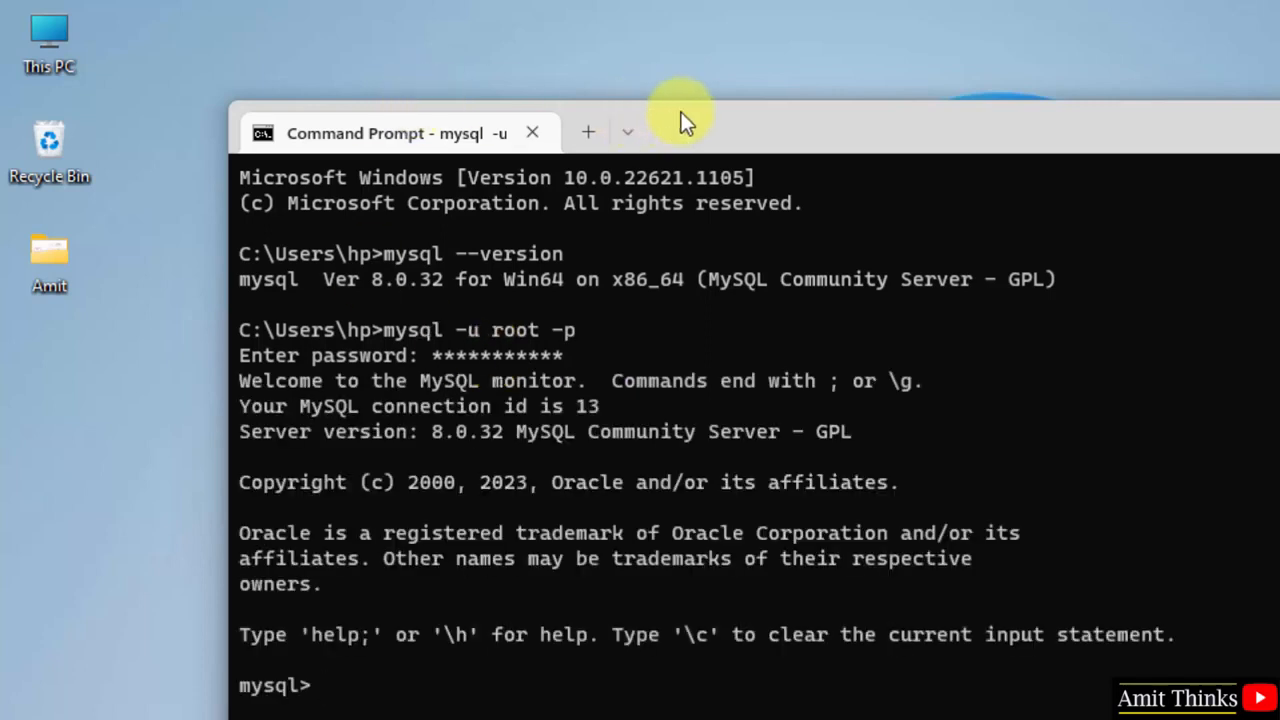
# List the existing databases with show databases;
pyautogui.moveTo(681, 112); pyautogui.dragTo(659, 57)
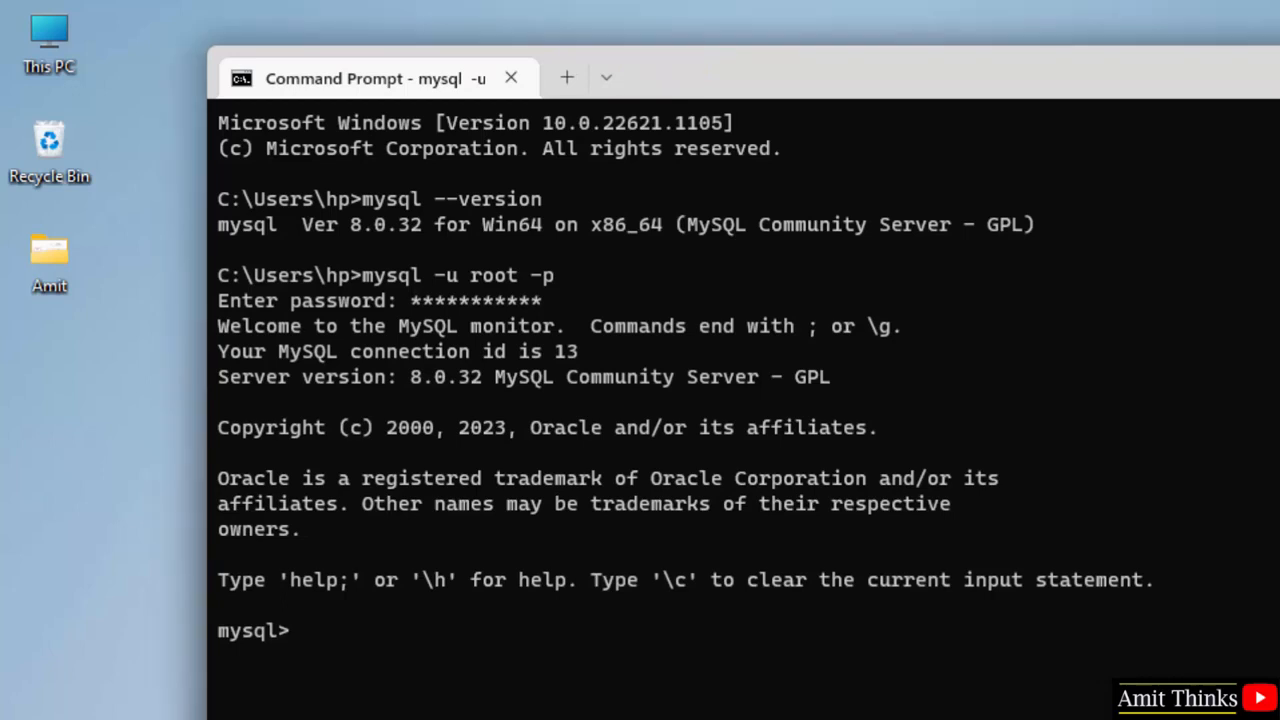
pyautogui.write('show databases')
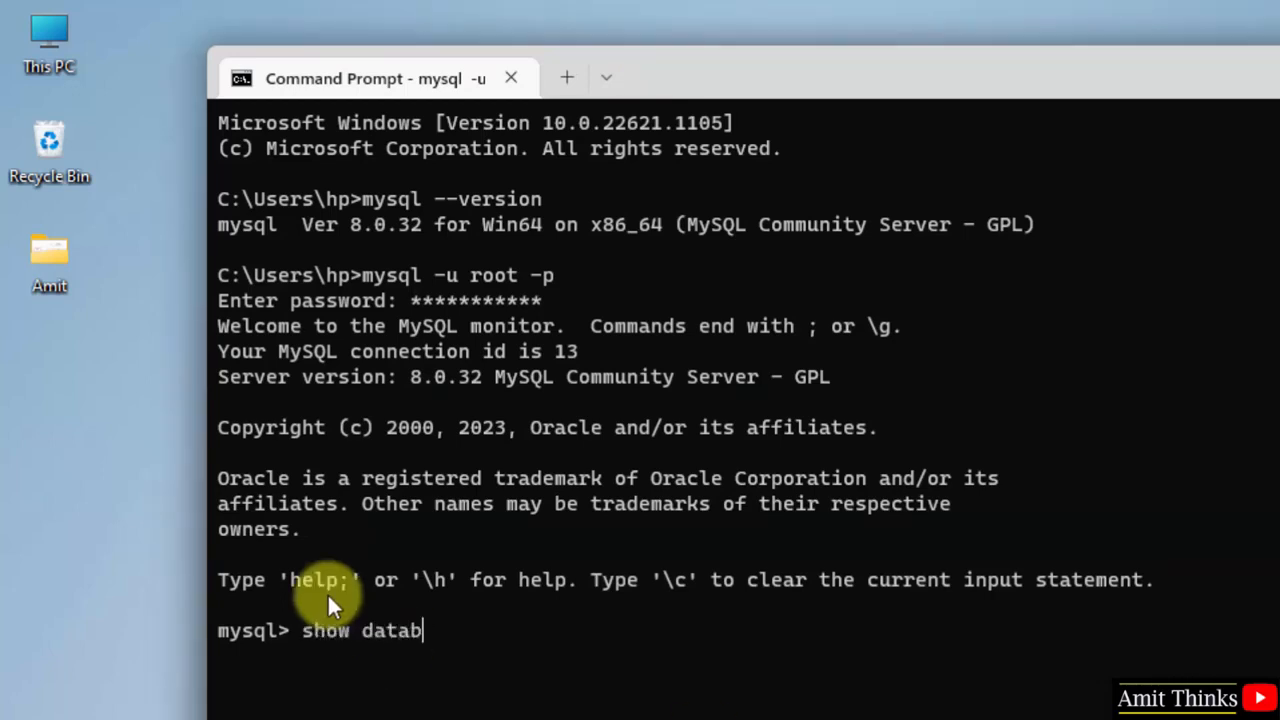
pyautogui.write(';')
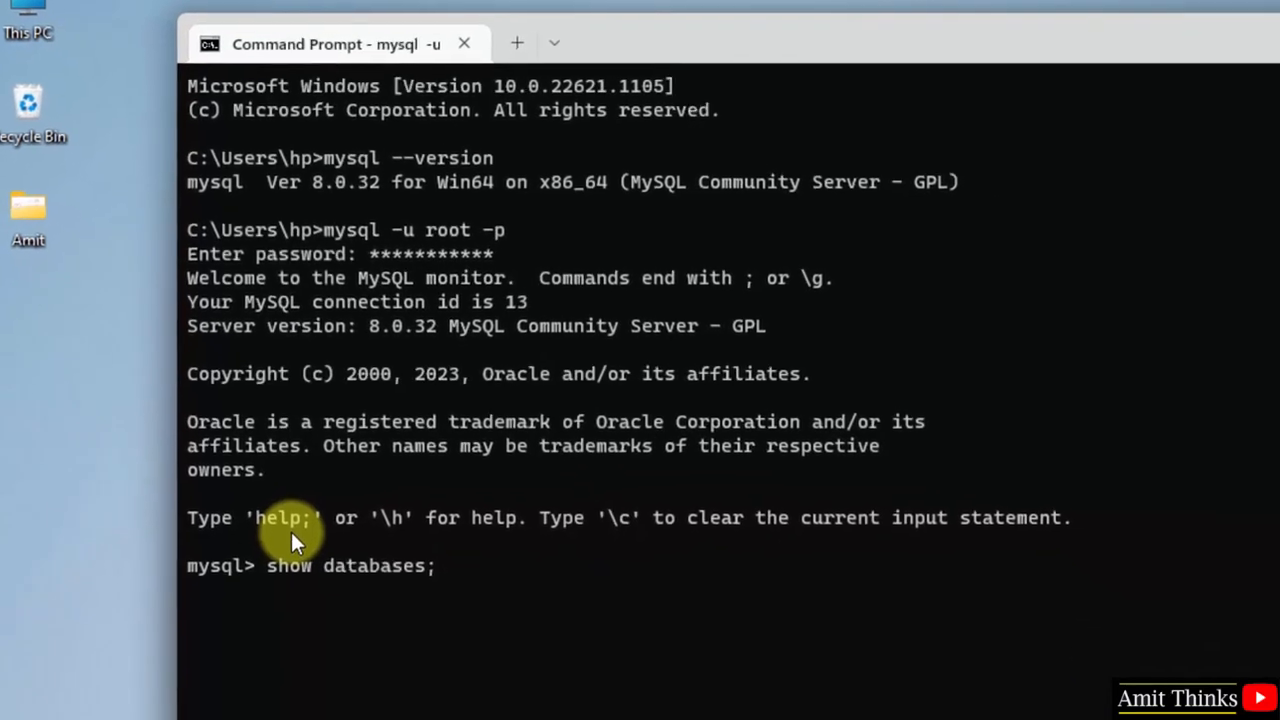
pyautogui.press('Return')
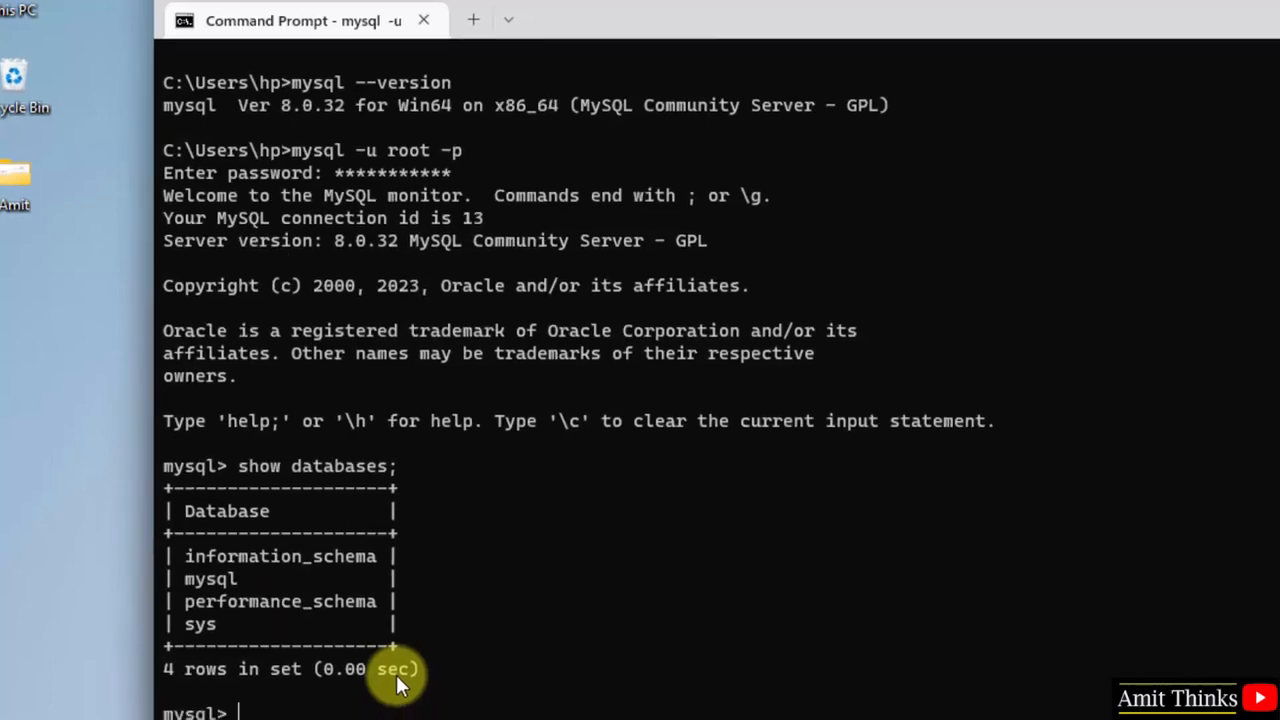
# Create the database amitdb and list databases again to confirm it appears
pyautogui.write('create dat')
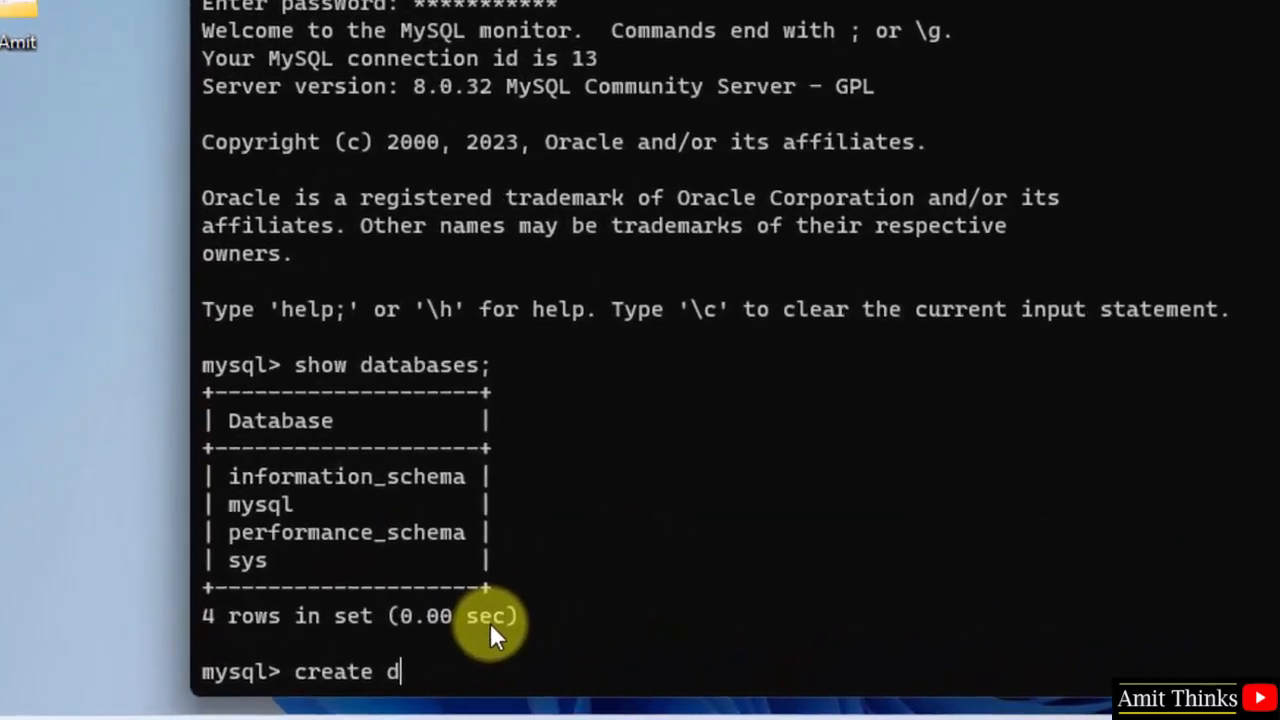
pyautogui.write('abase ')
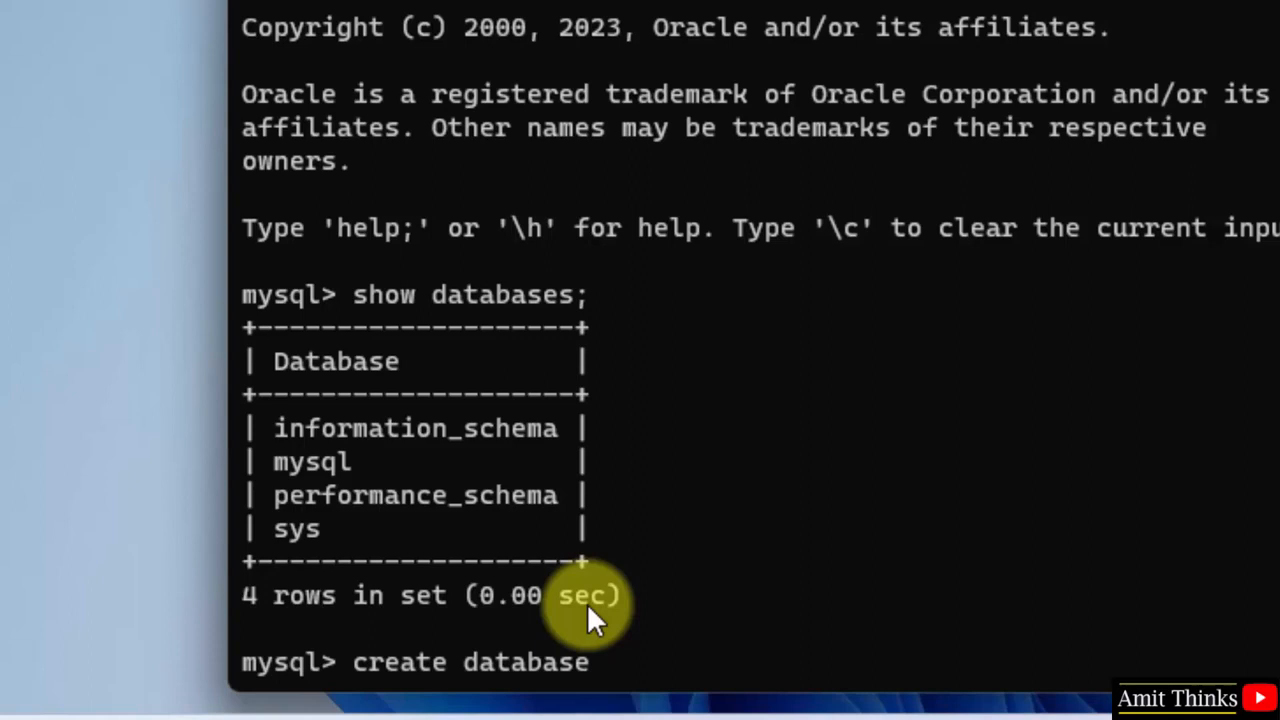
pyautogui.write('amitdb;')
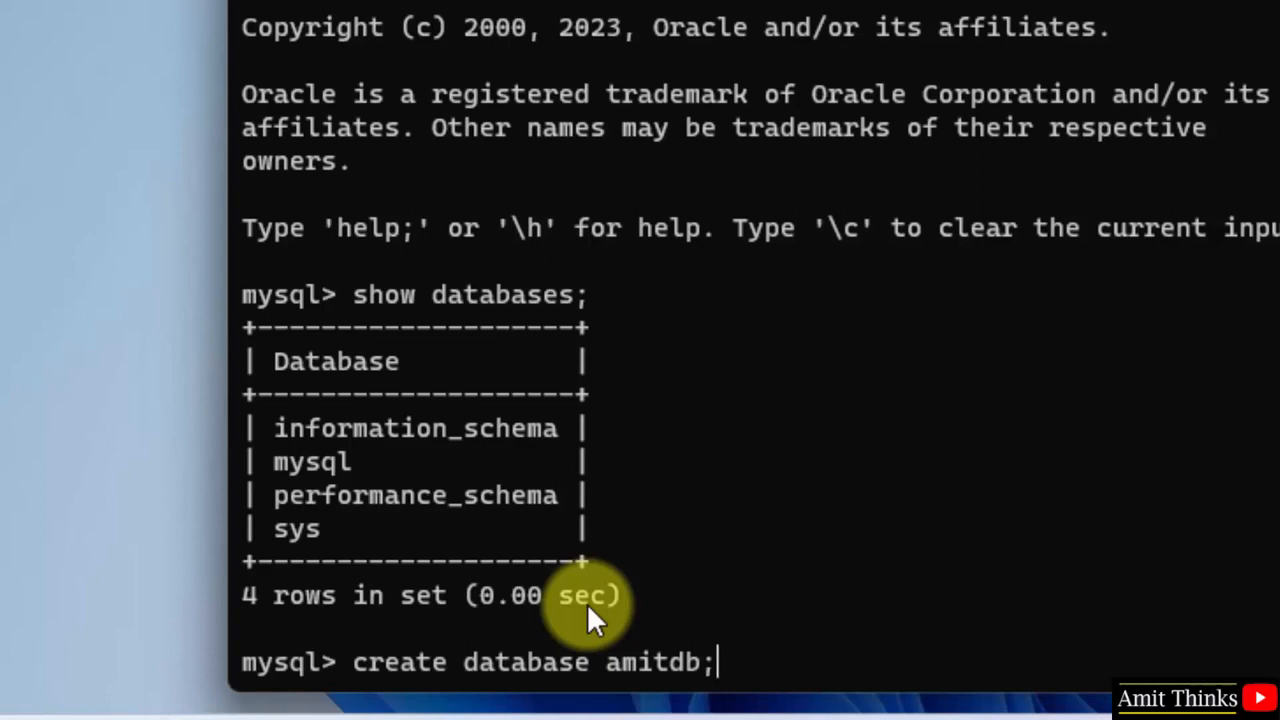
pyautogui.press('Return')
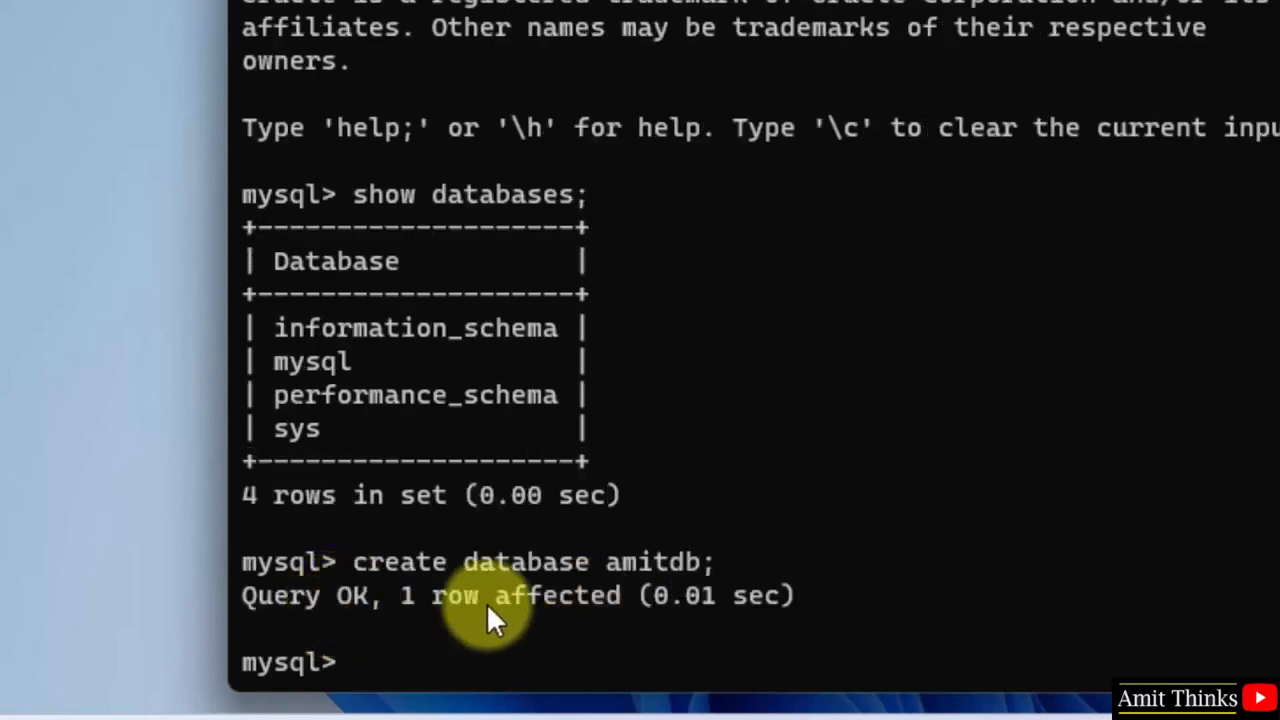
pyautogui.write('sh')
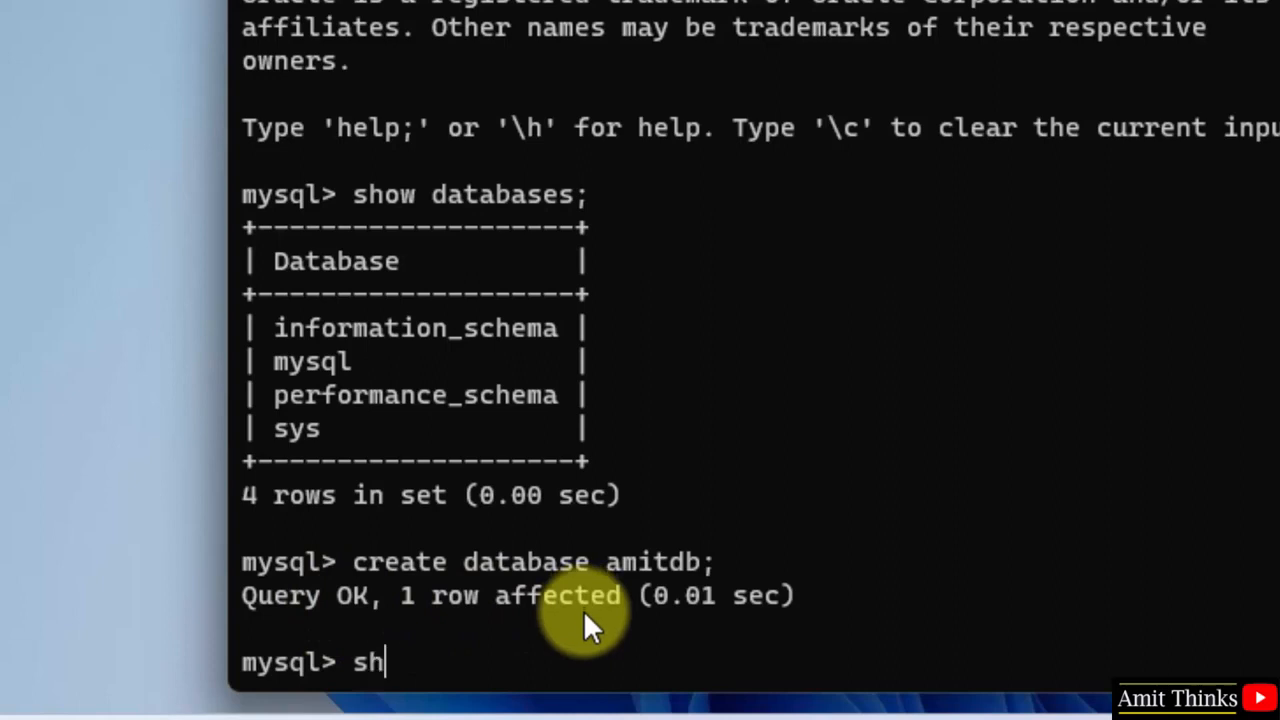
pyautogui.write('ow databases;')
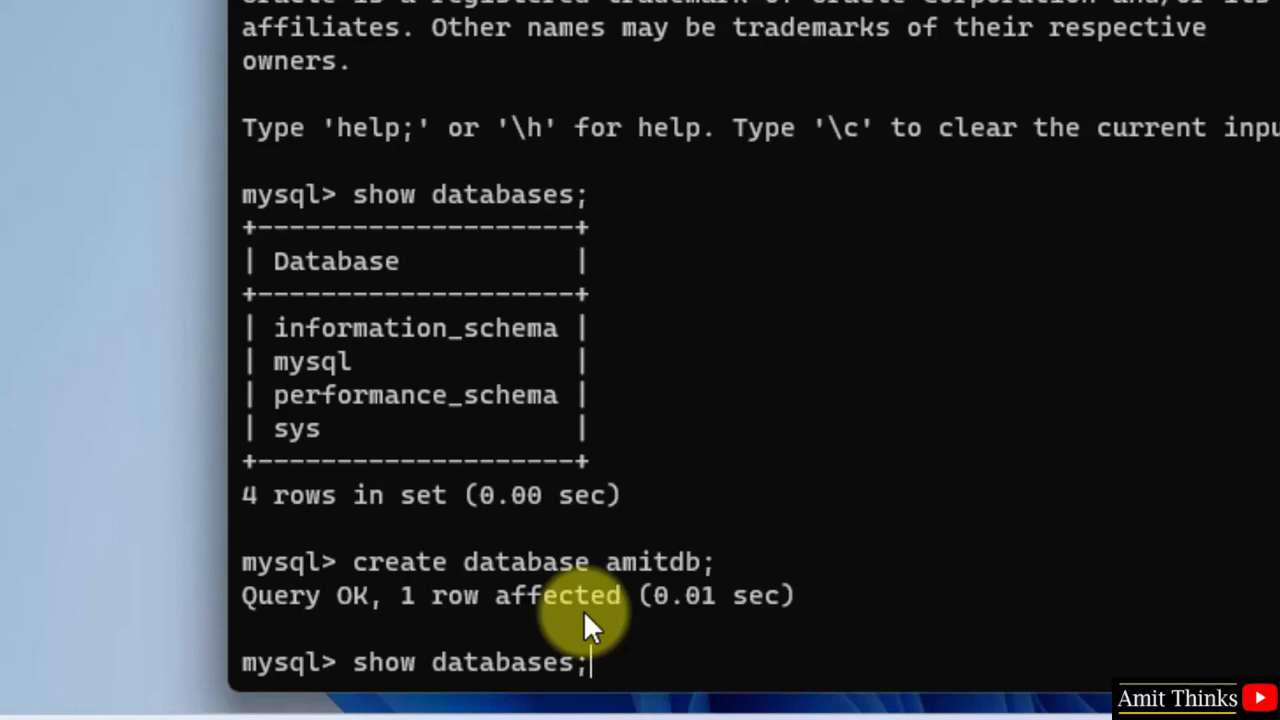
pyautogui.press('Return')
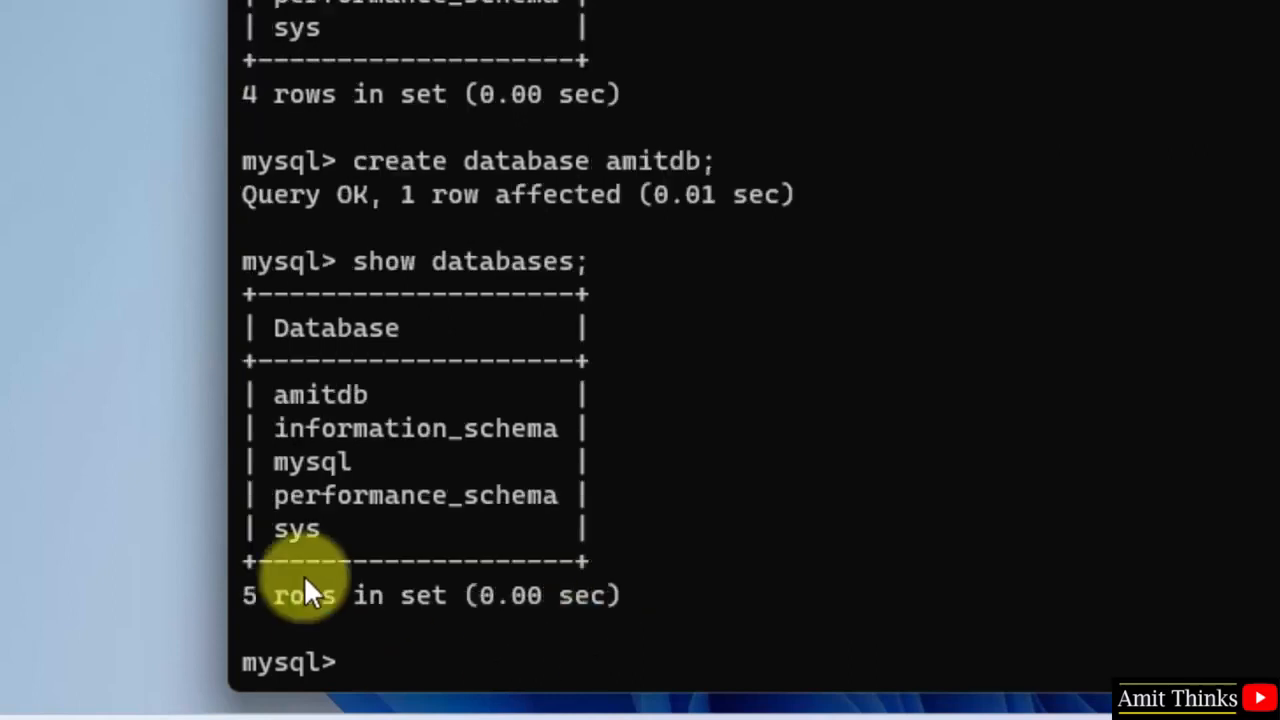